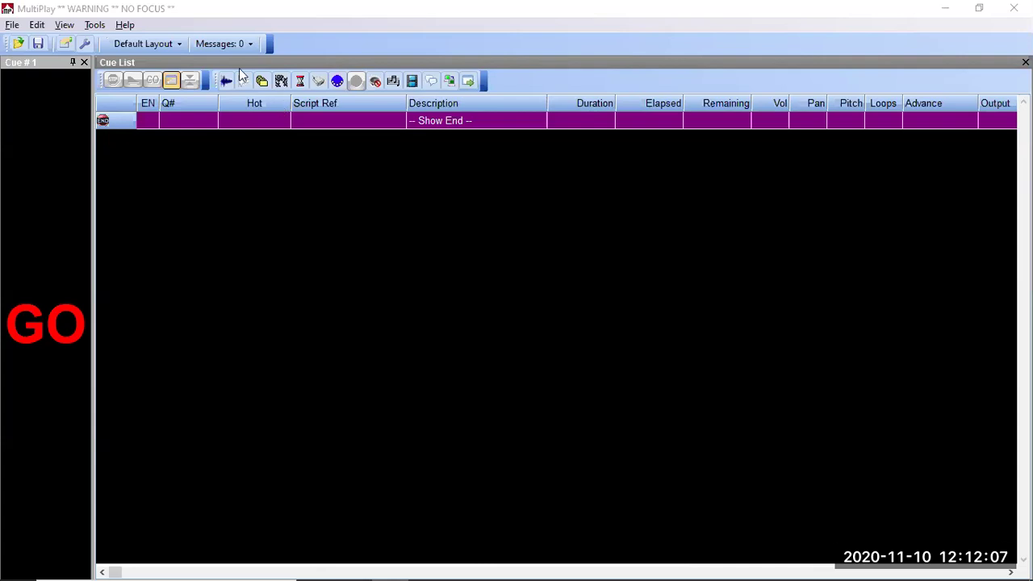
Focus the empty MultiPlay cue list and bring up the audio file insert dialog.
{"action": "left_click", "coordinate": [214, 221]}
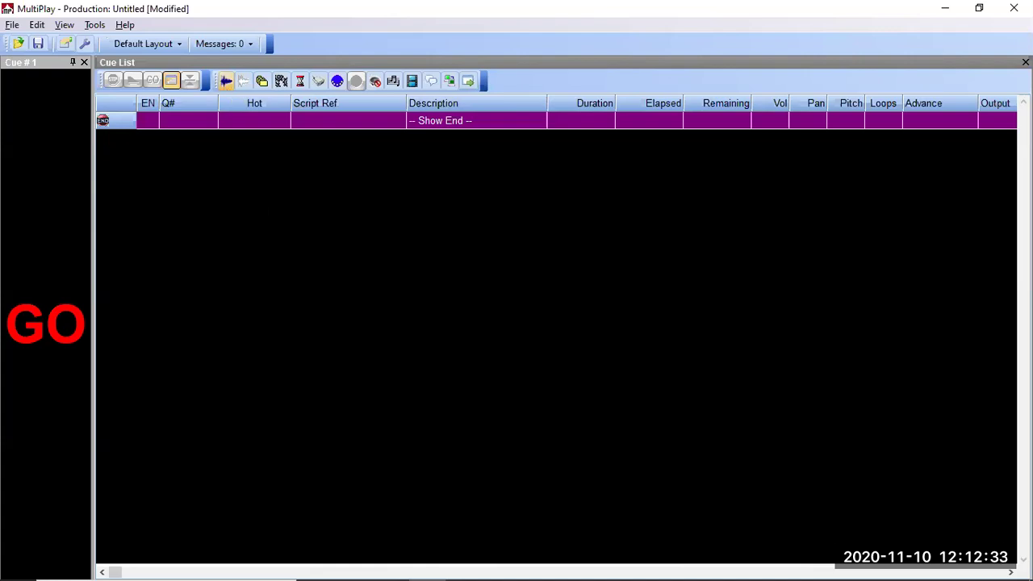
{"action": "left_click", "coordinate": [226, 81]}
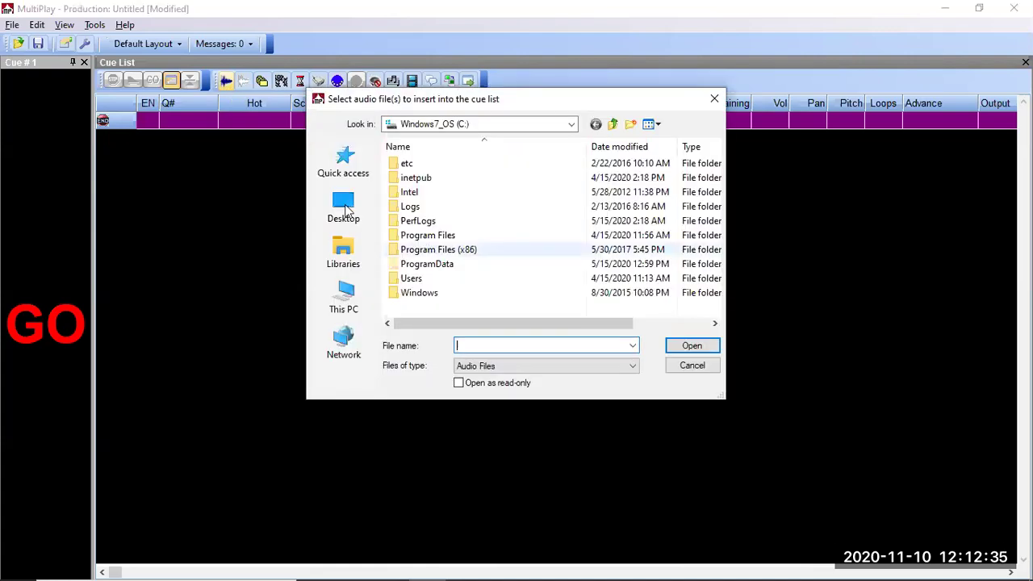
Insert bensound-funnysong from Desktop > THE1101 - Sound files as a new audio cue.
{"action": "left_click", "coordinate": [347, 210]}
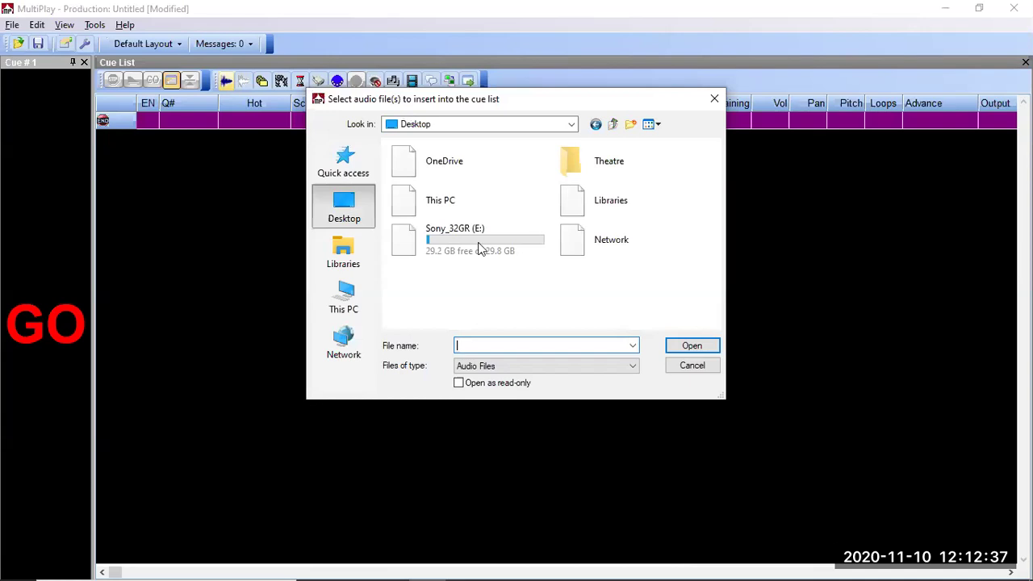
{"action": "scroll", "coordinate": [477, 242], "scroll_direction": "down", "scroll_amount": 5}
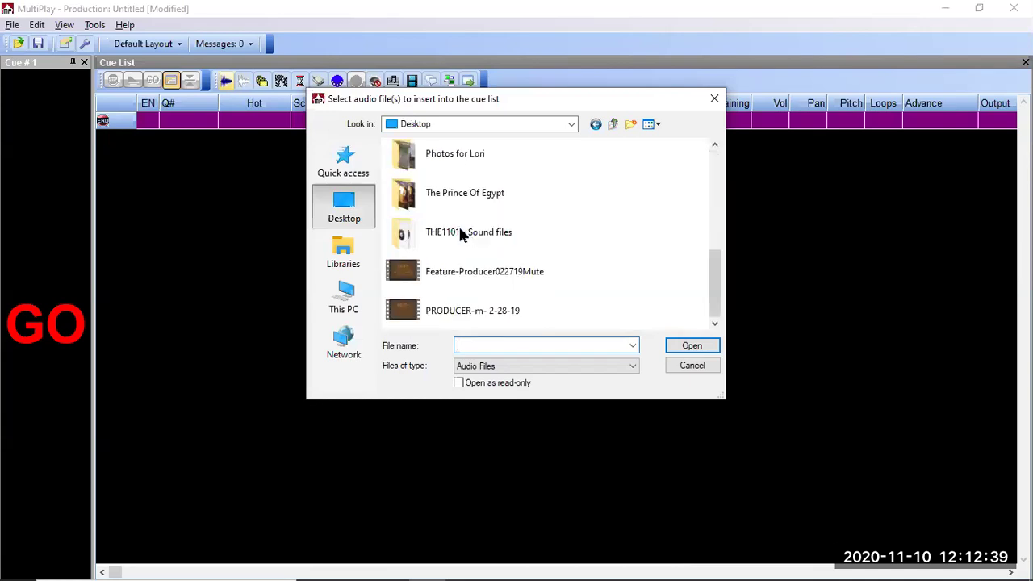
{"action": "double_click", "coordinate": [460, 232]}
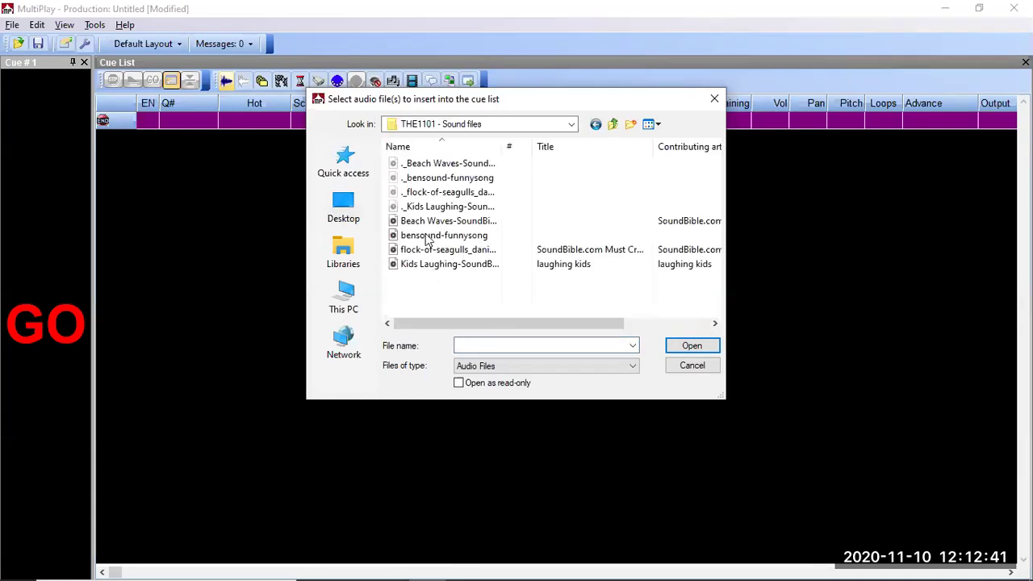
{"action": "left_click", "coordinate": [440, 235]}
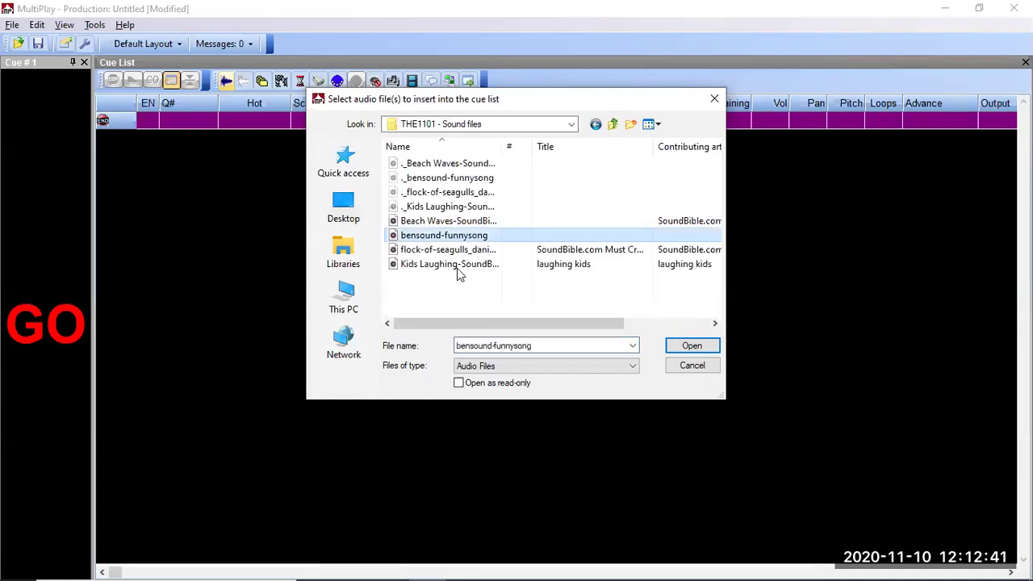
{"action": "left_click", "coordinate": [691, 349]}
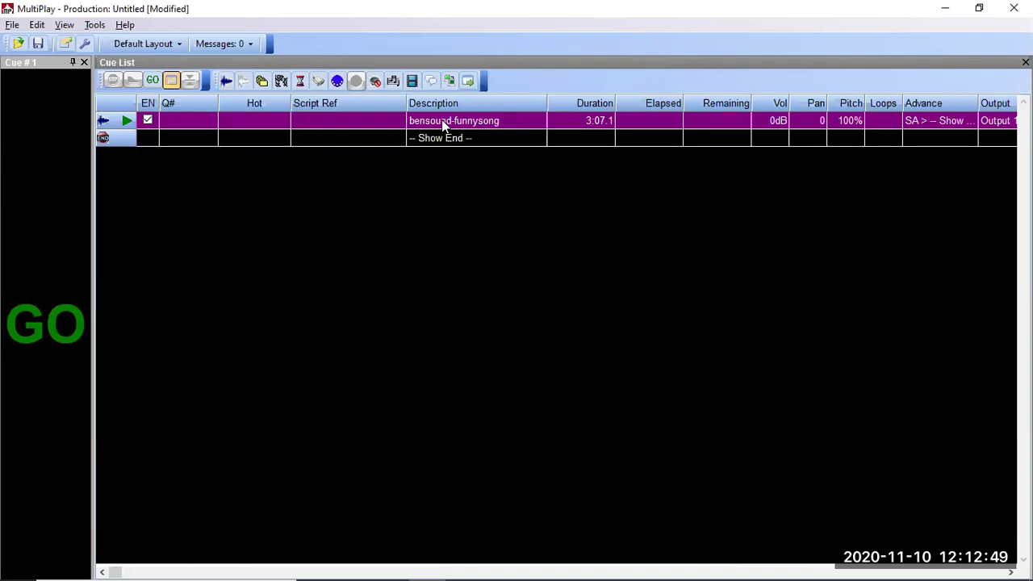
Rename the new cue's description to 'Preshow Music' in Cue Properties.
{"action": "right_click", "coordinate": [441, 119]}
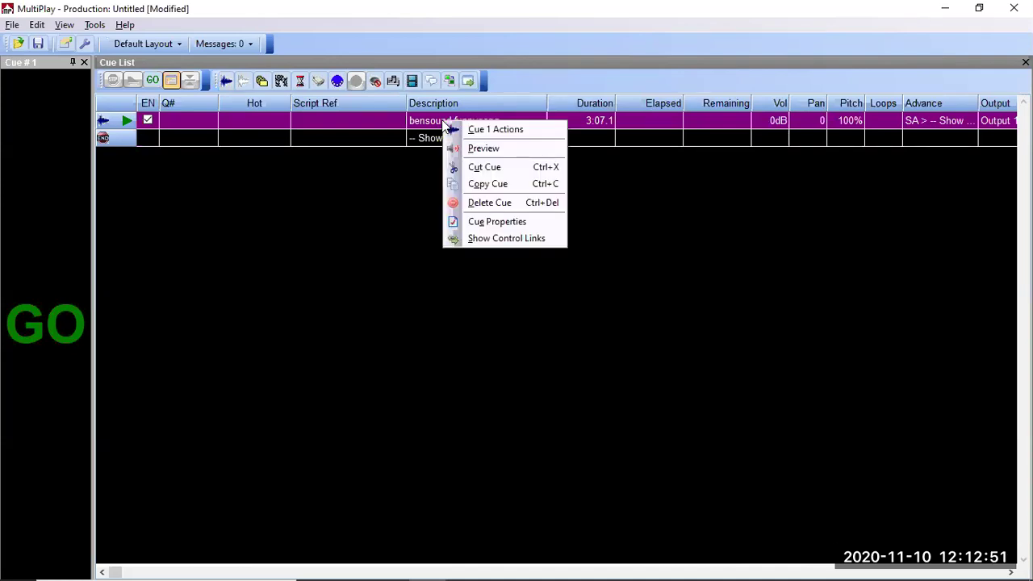
{"action": "left_click", "coordinate": [485, 221]}
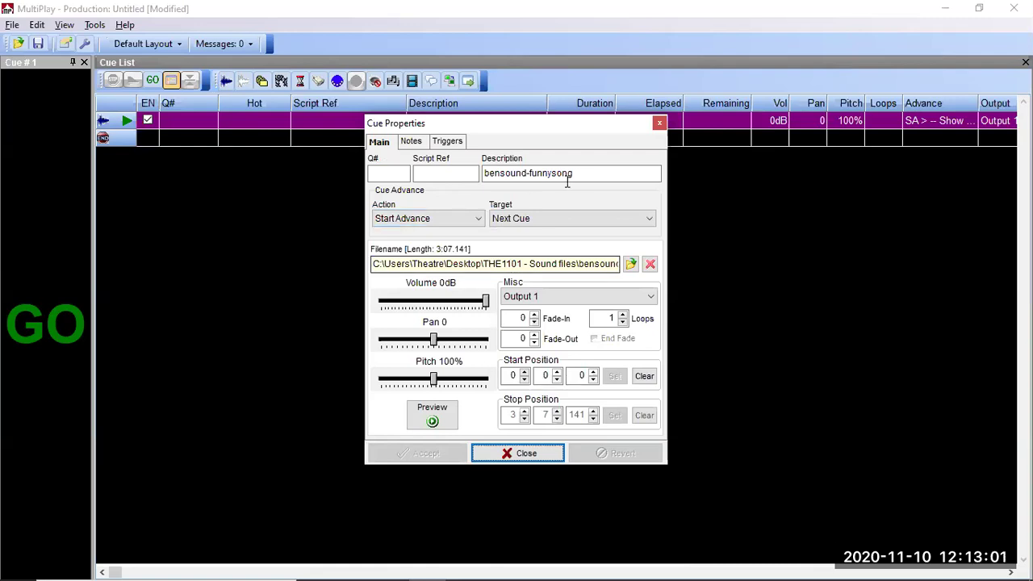
{"action": "left_click", "coordinate": [620, 178]}
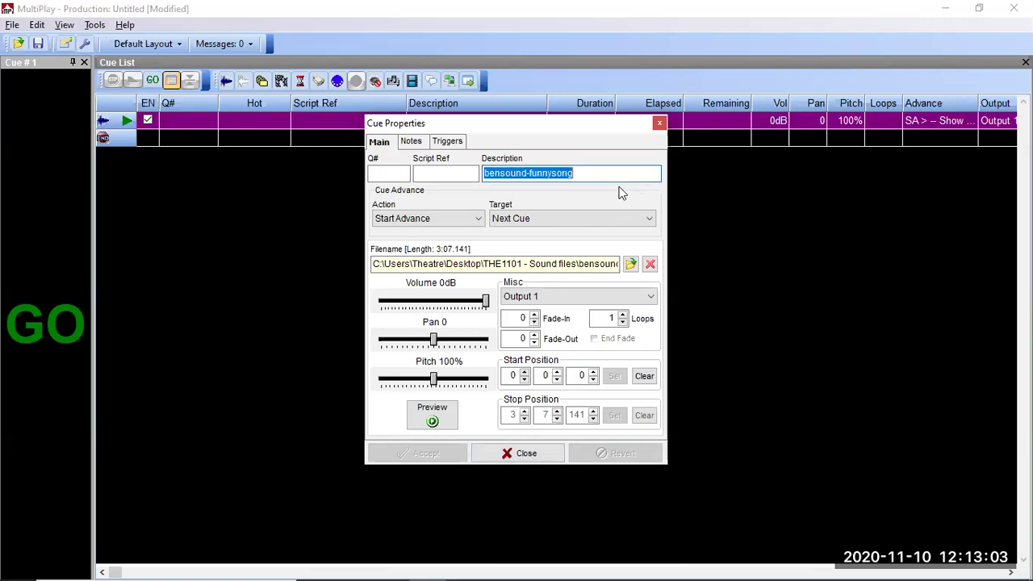
{"action": "type", "text": "P"}
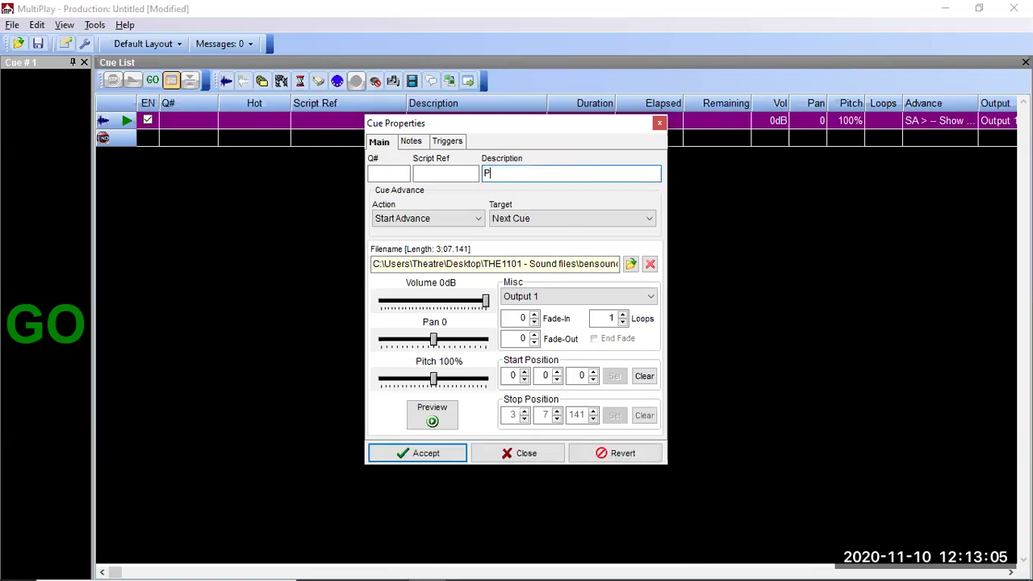
{"action": "type", "text": "re show Music"}
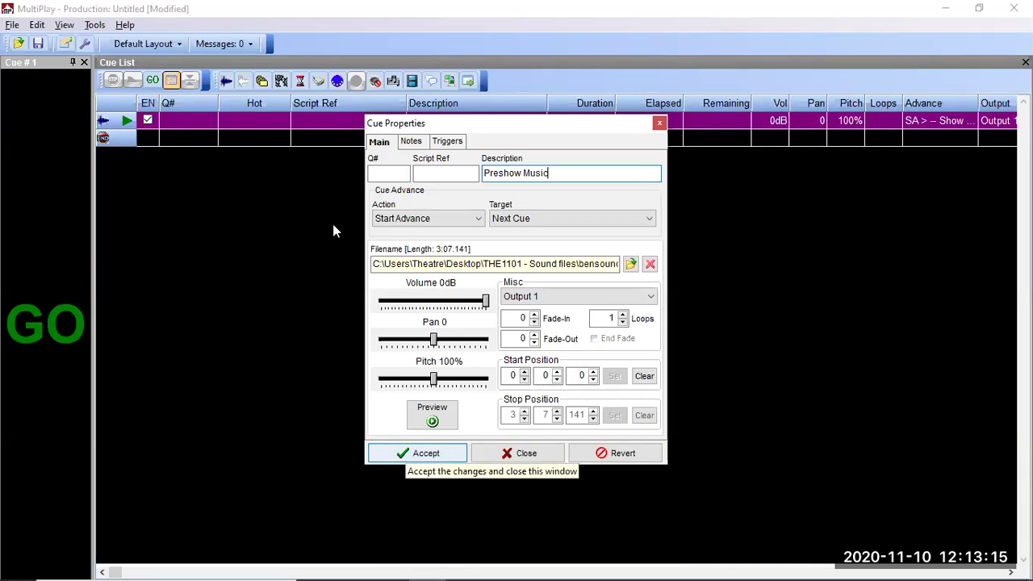
{"action": "key", "text": "Return"}
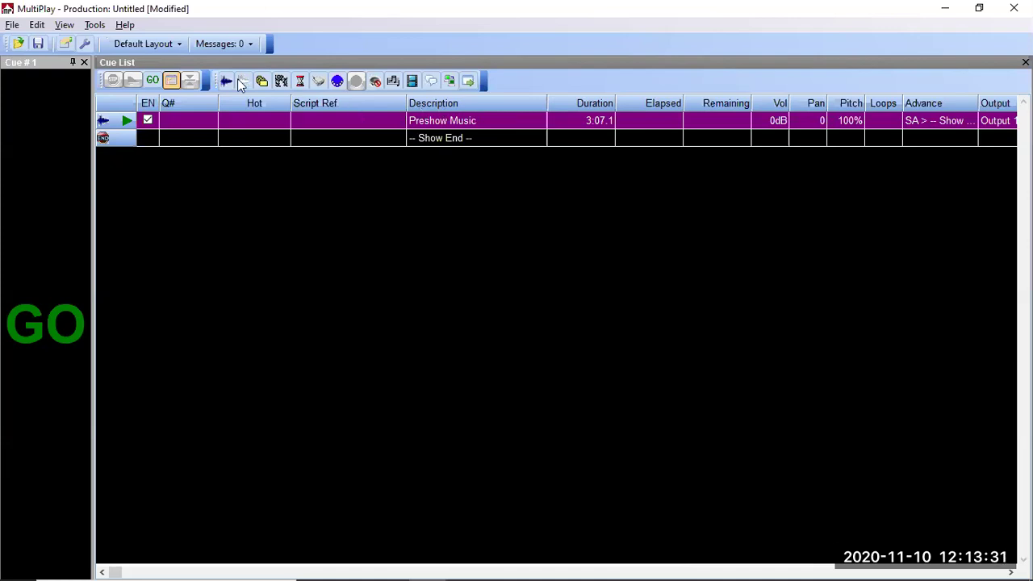
Insert a Volume Change control cue fading the previous cue to -60 dB over 5 seconds.
{"action": "left_click", "coordinate": [280, 81]}
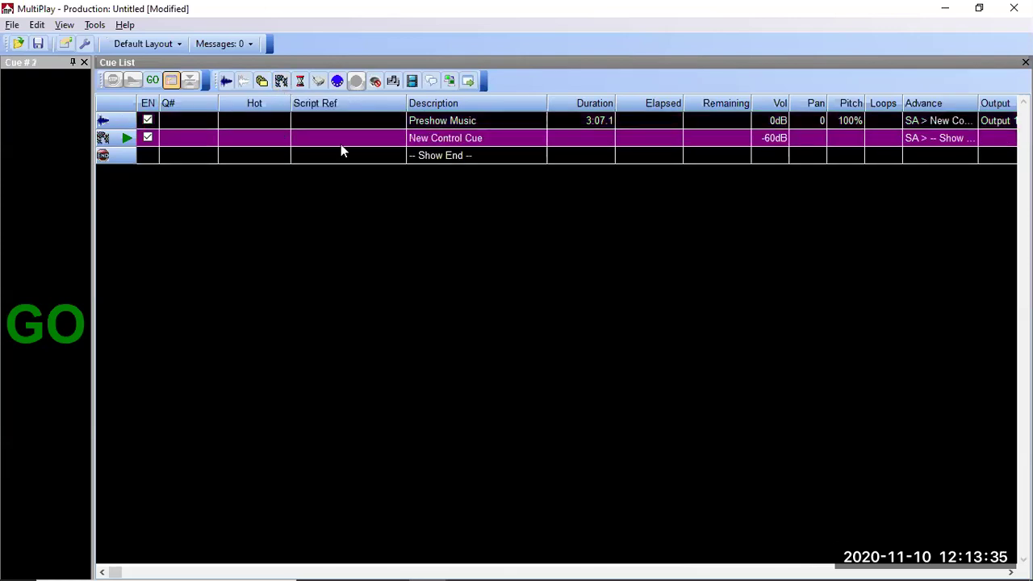
{"action": "right_click", "coordinate": [417, 137]}
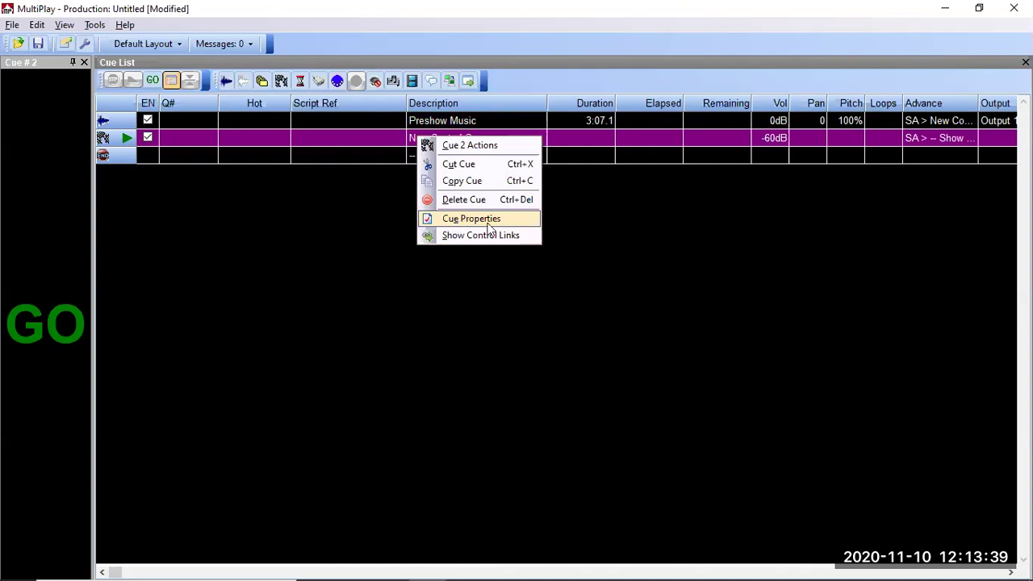
{"action": "left_click", "coordinate": [457, 222]}
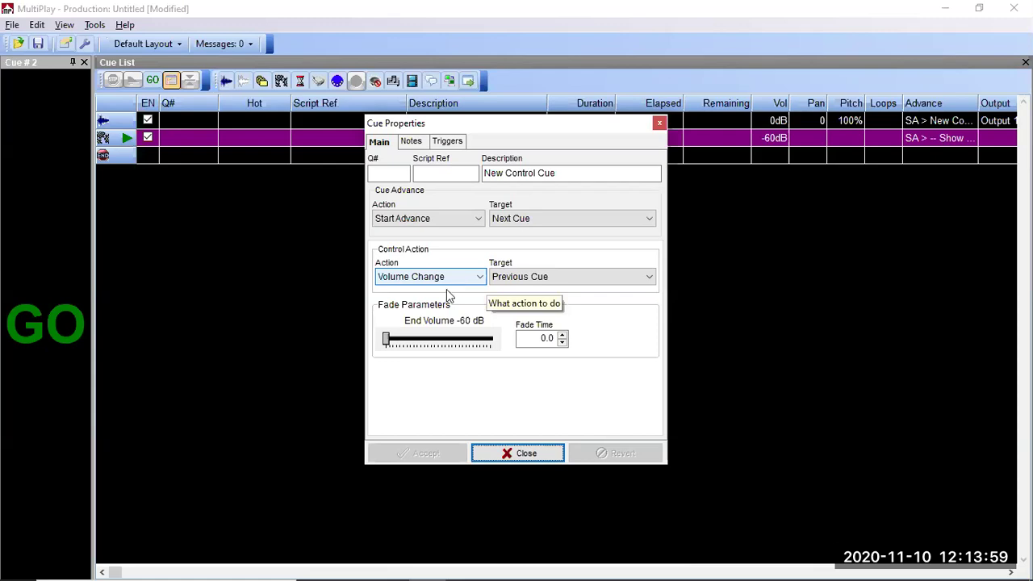
{"action": "left_click", "coordinate": [388, 342]}
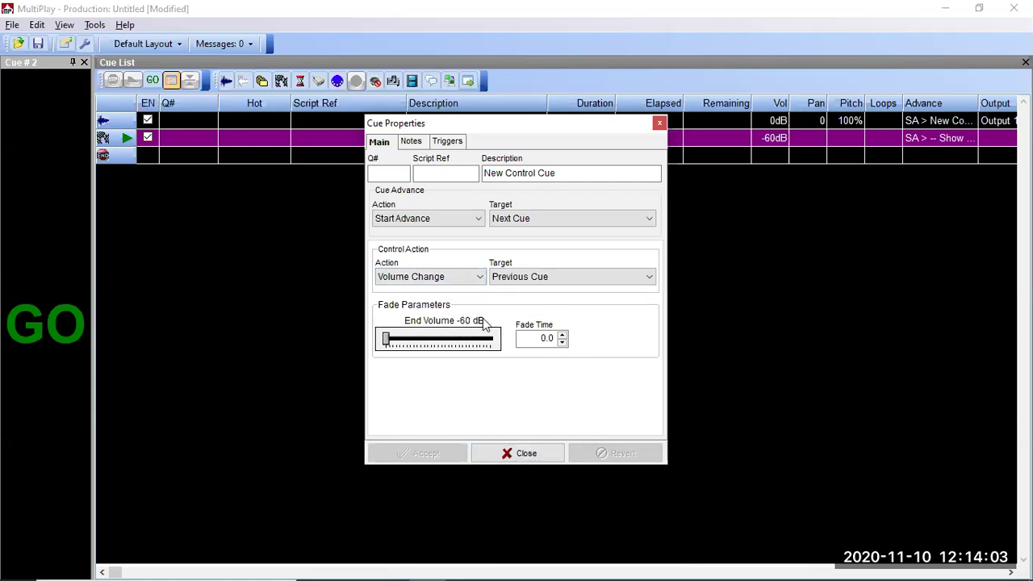
{"action": "left_click", "coordinate": [544, 338]}
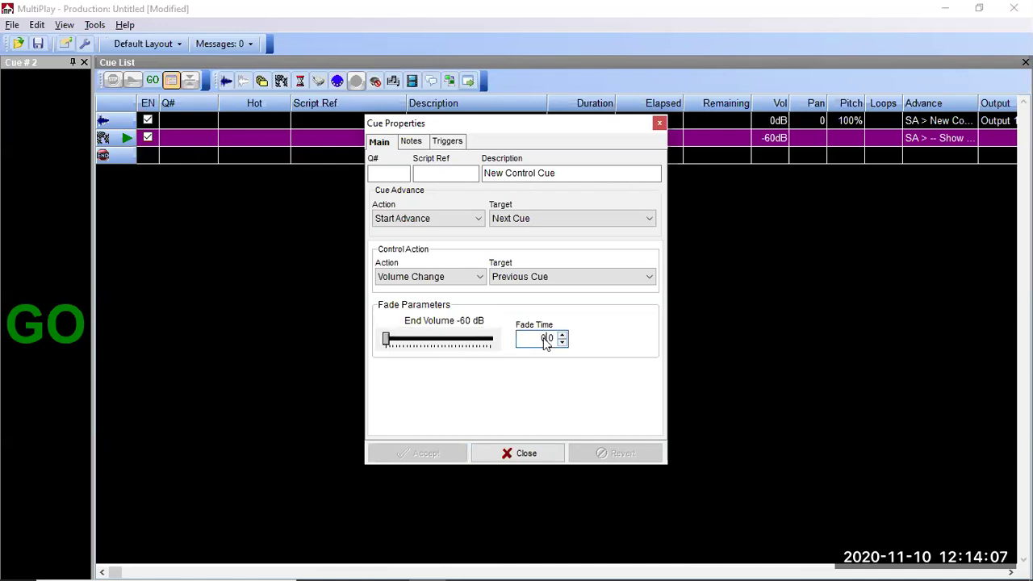
{"action": "type", "text": "5"}
{"action": "left_click", "coordinate": [413, 453]}
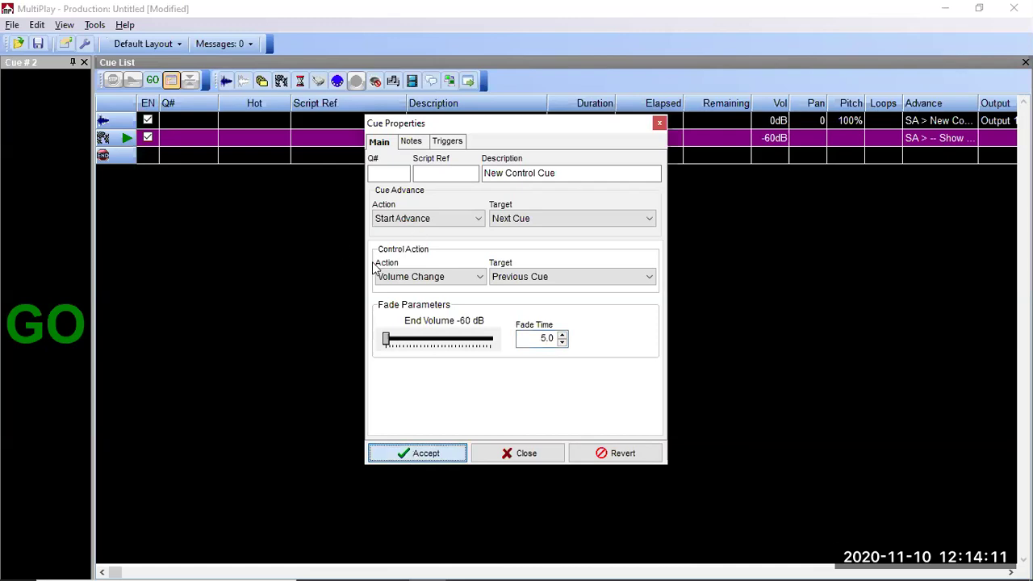
{"action": "key", "text": "Escape"}
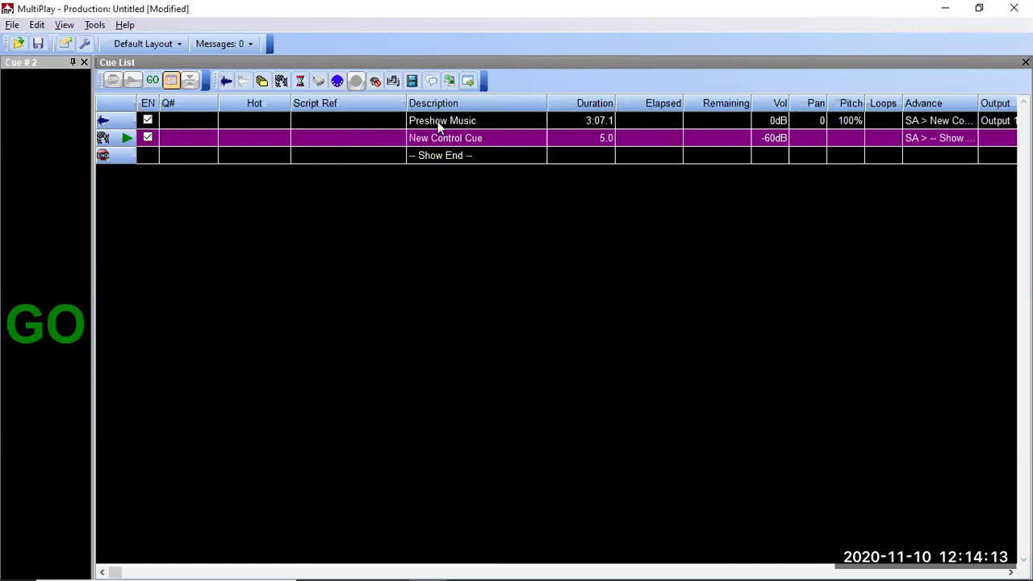
{"action": "key", "text": "Up"}
Play Preshow Music, then fire the 5-second -60 dB fade cue.
{"action": "left_click", "coordinate": [52, 329]}
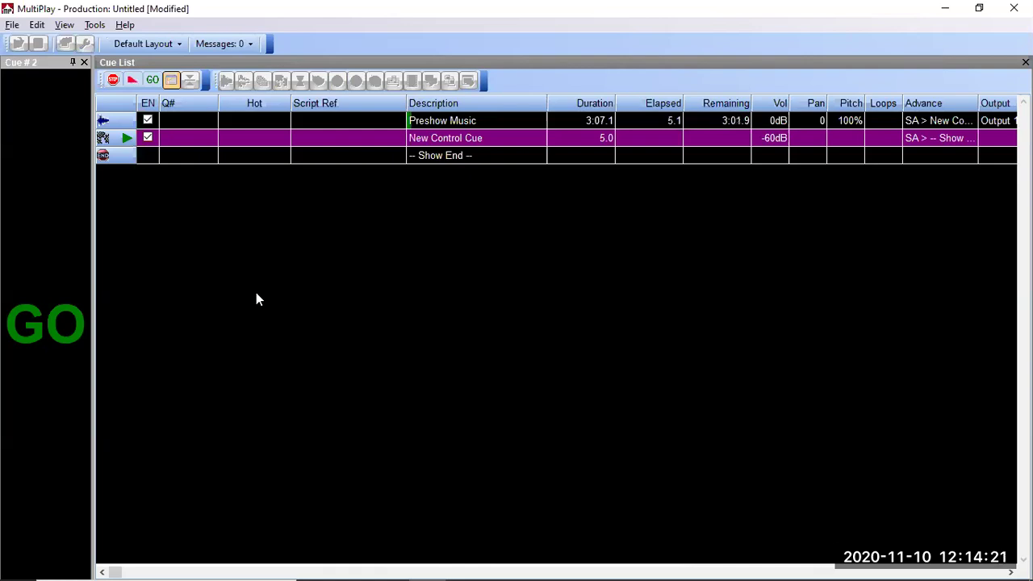
{"action": "key", "text": "space"}
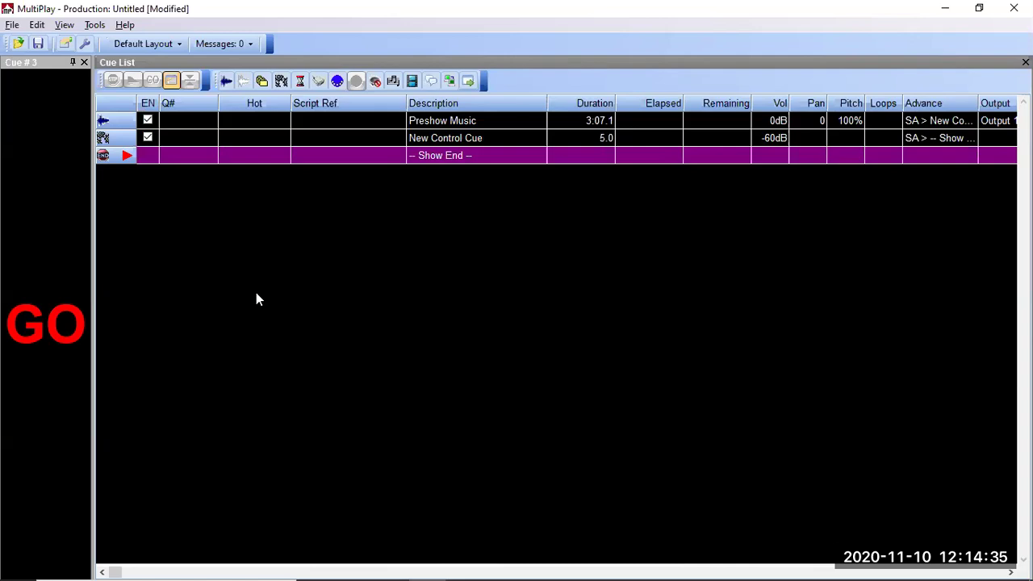
Insert the Beach Waves sound as a new audio cue.
{"action": "left_click", "coordinate": [226, 81]}
{"action": "left_click", "coordinate": [439, 224]}
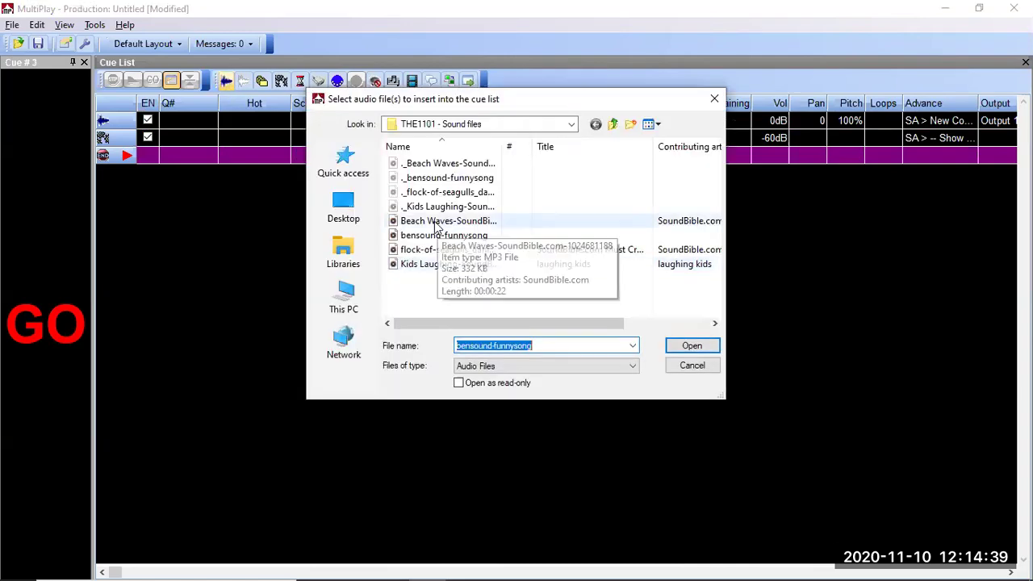
{"action": "left_click", "coordinate": [692, 347]}
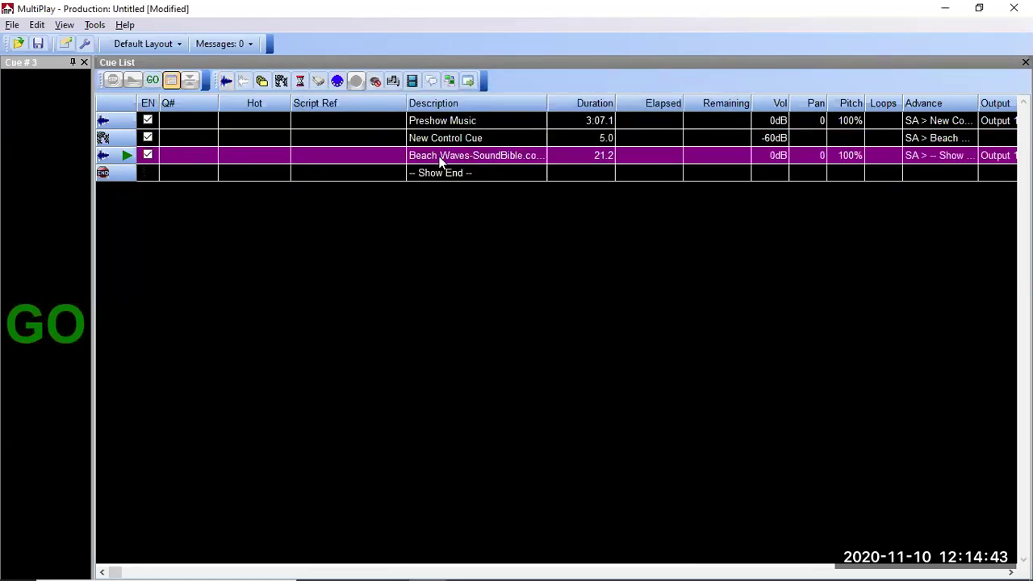
Rename the Beach Waves cue's description to 'Beach background'.
{"action": "right_click", "coordinate": [432, 156]}
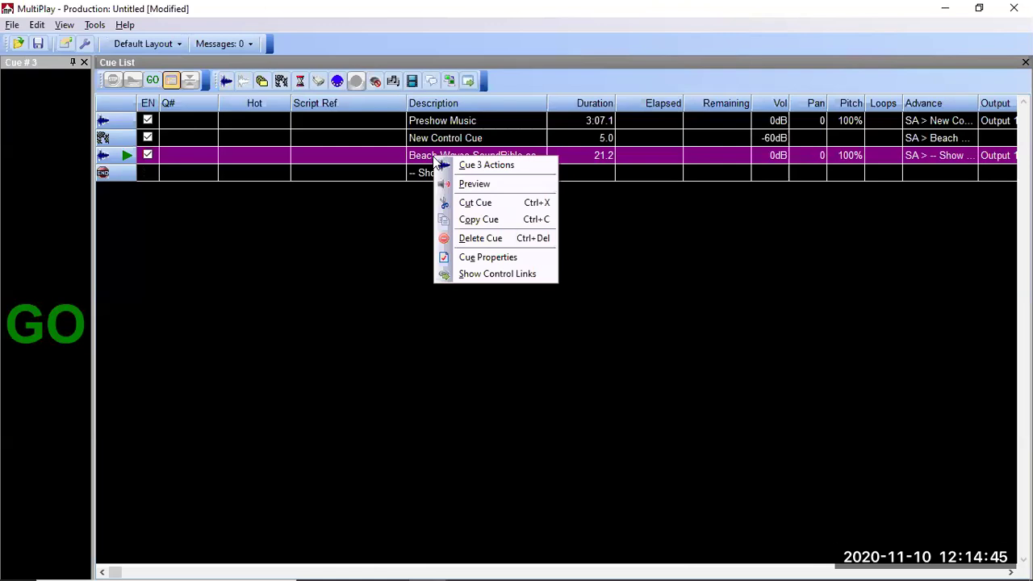
{"action": "left_click", "coordinate": [488, 258]}
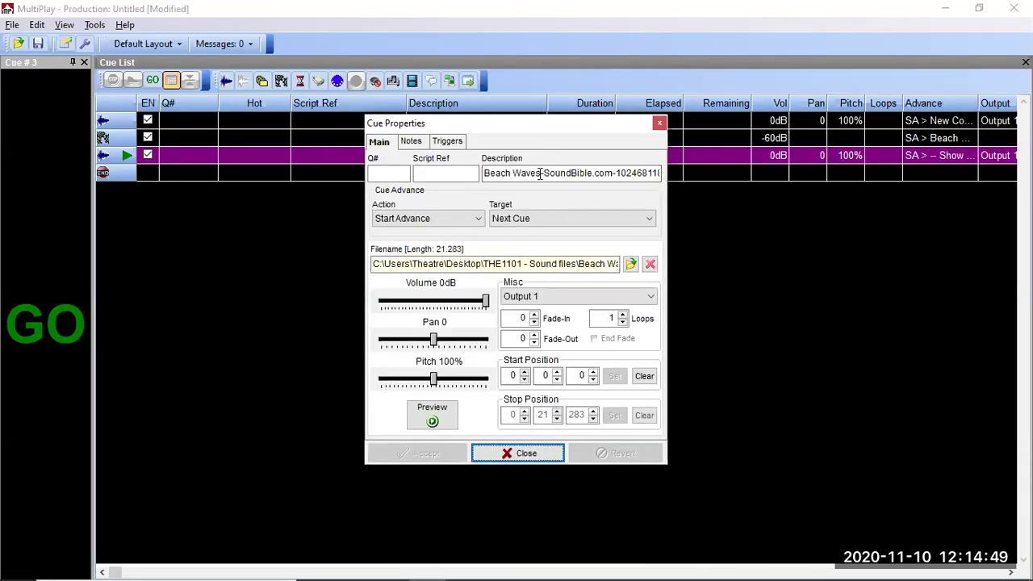
{"action": "left_click_drag", "start_coordinate": [538, 175], "coordinate": [607, 175]}
{"action": "left_click", "coordinate": [536, 174]}
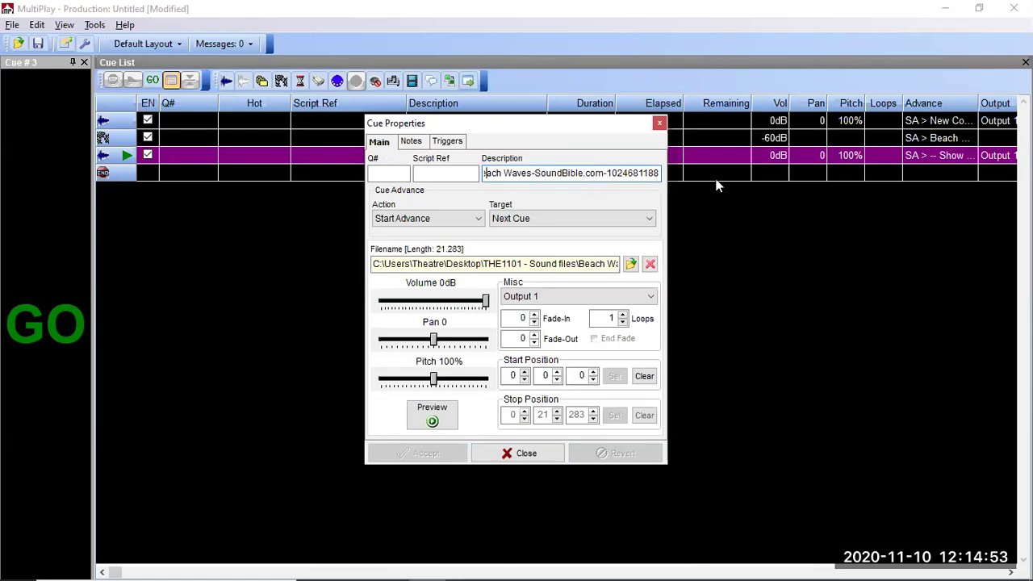
{"action": "key", "text": "ctrl+a"}
{"action": "key", "text": "BackSpace"}
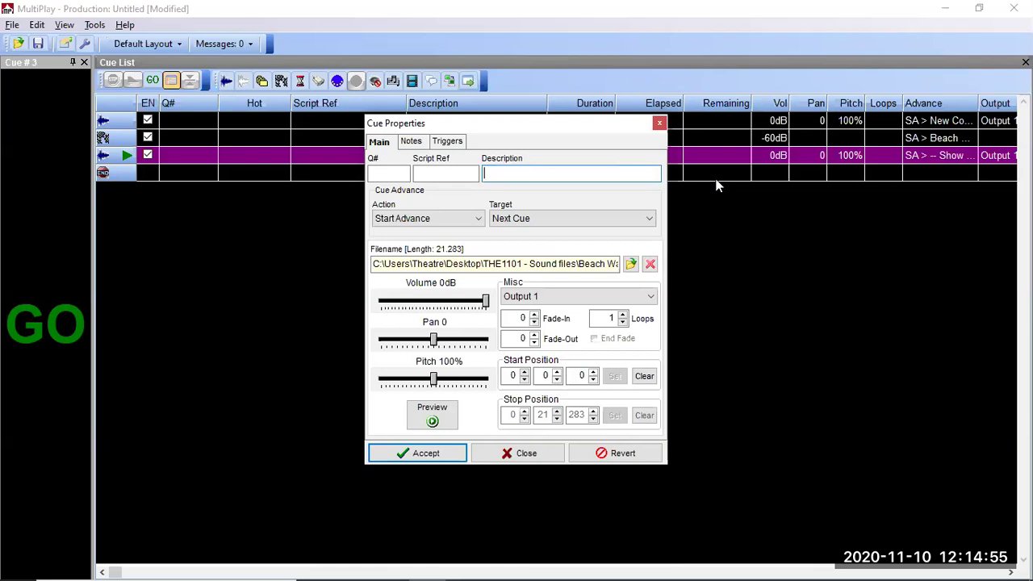
{"action": "type", "text": "Beach background"}
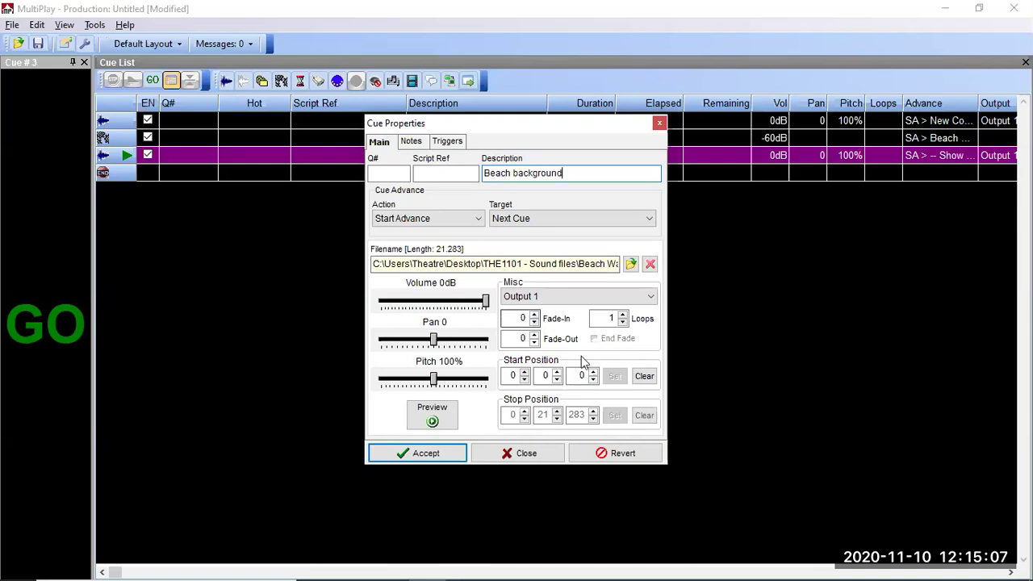
Set the Beach background fade-in time to 3 seconds.
{"action": "left_click", "coordinate": [533, 315]}
{"action": "left_click", "coordinate": [533, 315]}
{"action": "left_click", "coordinate": [533, 316]}
{"action": "left_click", "coordinate": [534, 315]}
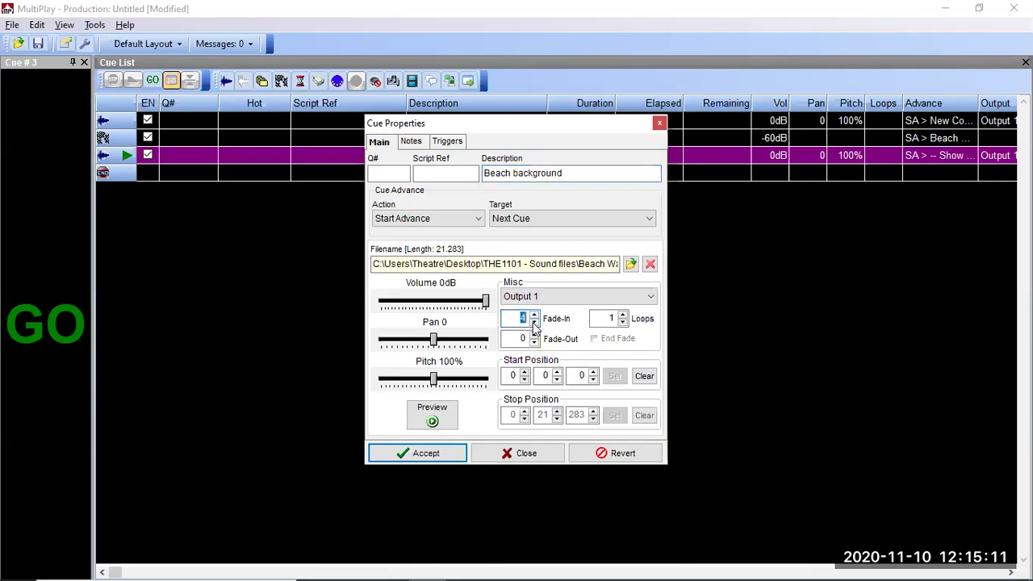
{"action": "left_click", "coordinate": [533, 322]}
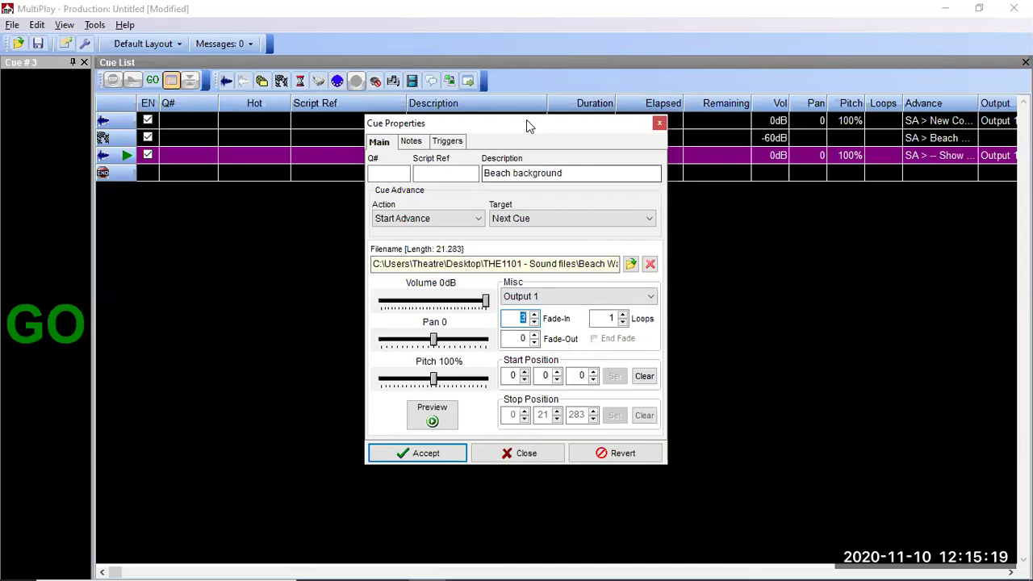
Set Beach background to 7 loops and -9 dB volume, preview, and accept.
{"action": "left_click_drag", "start_coordinate": [533, 126], "coordinate": [611, 185]}
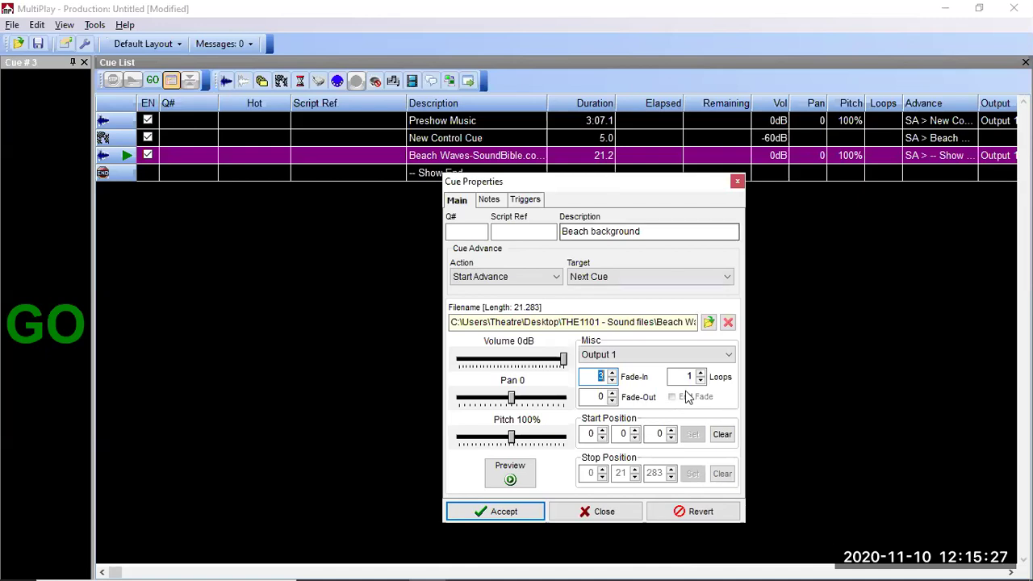
{"action": "left_click", "coordinate": [701, 377]}
{"action": "left_click", "coordinate": [701, 375]}
{"action": "left_click", "coordinate": [701, 375]}
{"action": "left_click", "coordinate": [701, 376]}
{"action": "left_click", "coordinate": [701, 375]}
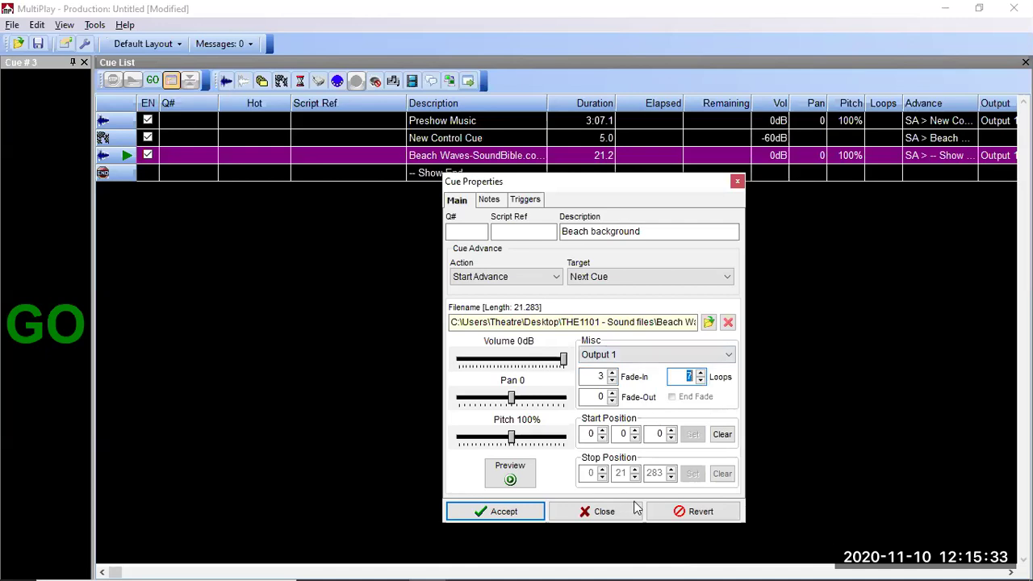
{"action": "left_click", "coordinate": [509, 476]}
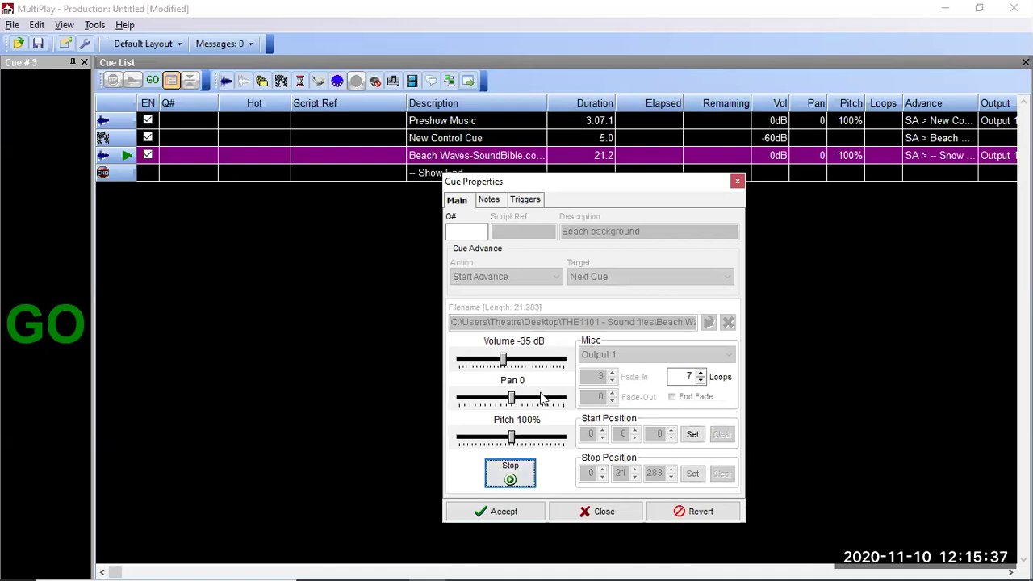
{"action": "mouse_move", "coordinate": [563, 363]}
{"action": "left_mouse_down"}
{"action": "mouse_move", "coordinate": [515, 363]}
{"action": "mouse_move", "coordinate": [552, 362]}
{"action": "left_mouse_up"}
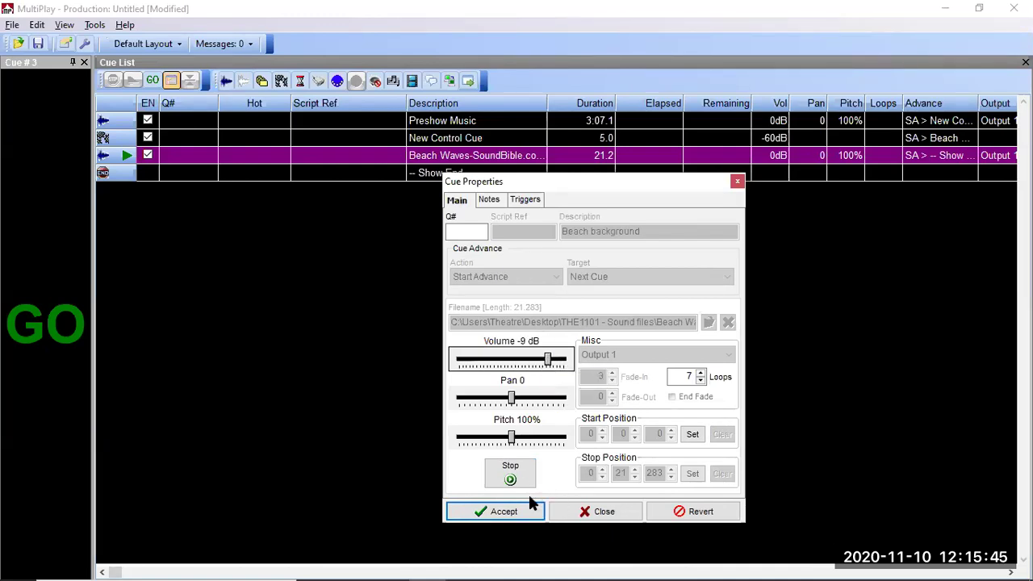
{"action": "left_click", "coordinate": [510, 514]}
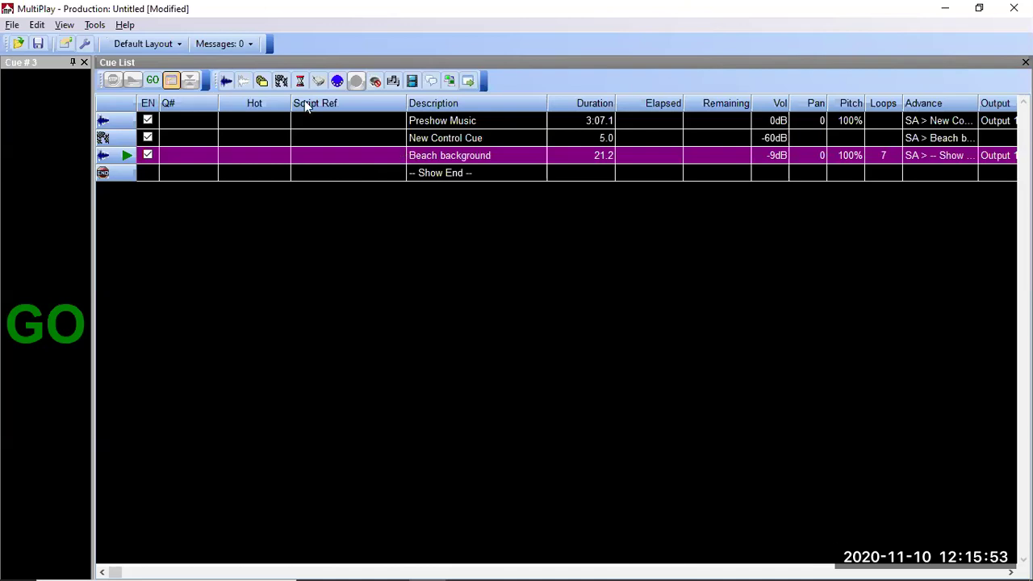
{"action": "left_click", "coordinate": [226, 83]}
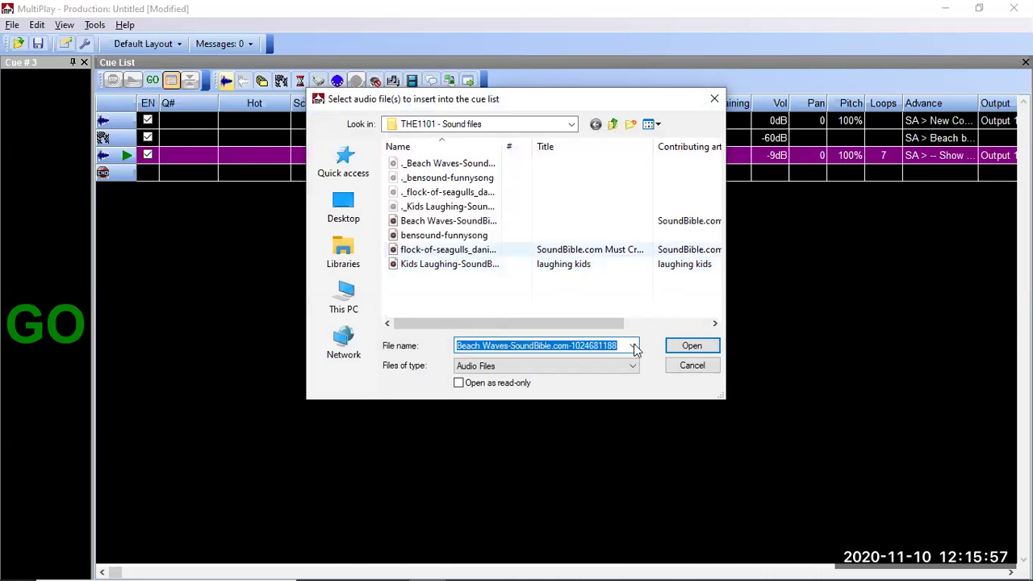
Insert the flock-of-seagulls sound as cue 4 and describe it as 'seagulls'.
{"action": "key", "text": "shift+Tab"}
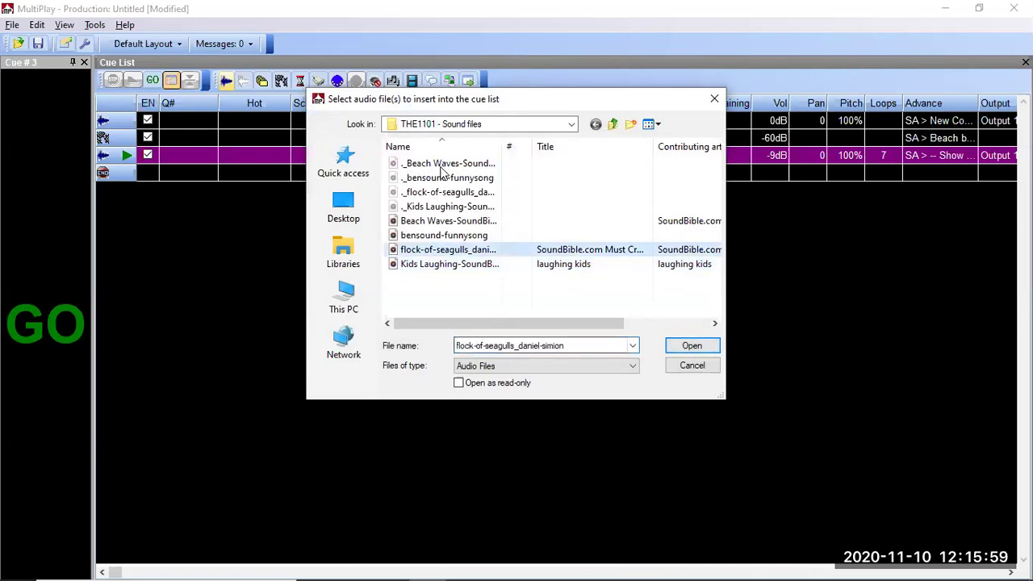
{"action": "key", "text": "Return"}
{"action": "right_click", "coordinate": [438, 171]}
{"action": "left_click", "coordinate": [491, 270]}
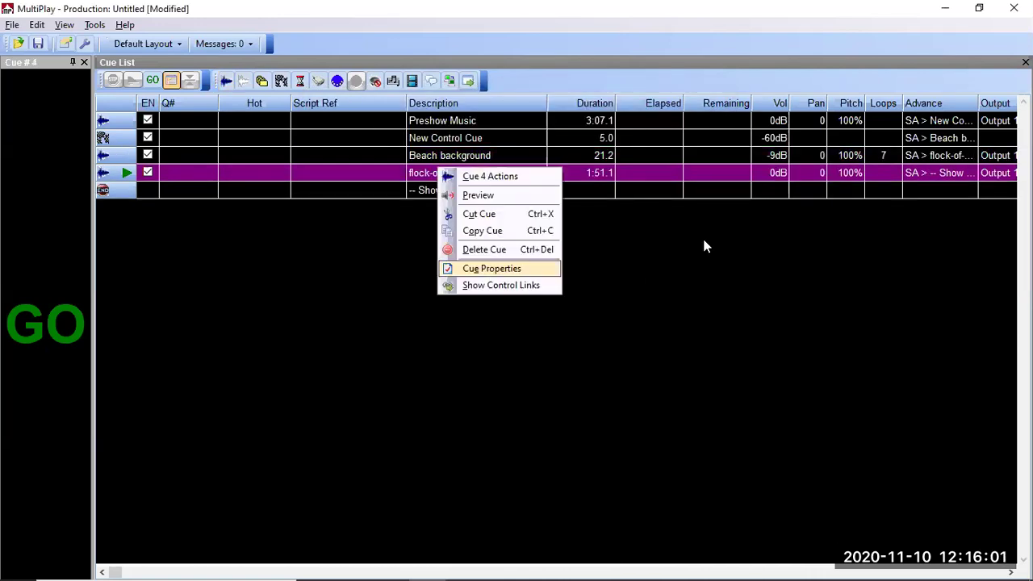
{"action": "left_click_drag", "start_coordinate": [562, 232], "coordinate": [688, 242]}
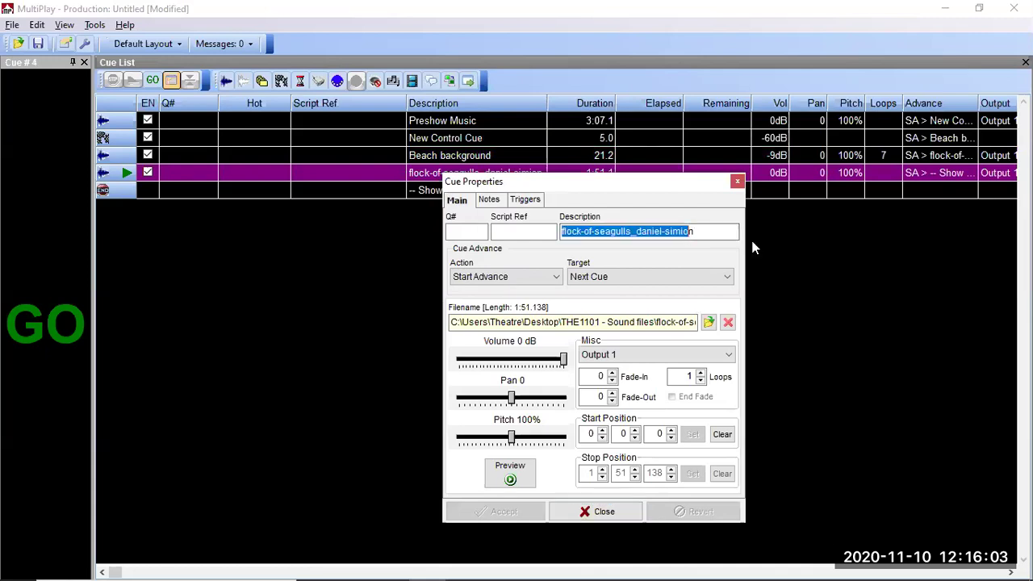
{"action": "type", "text": "se"}
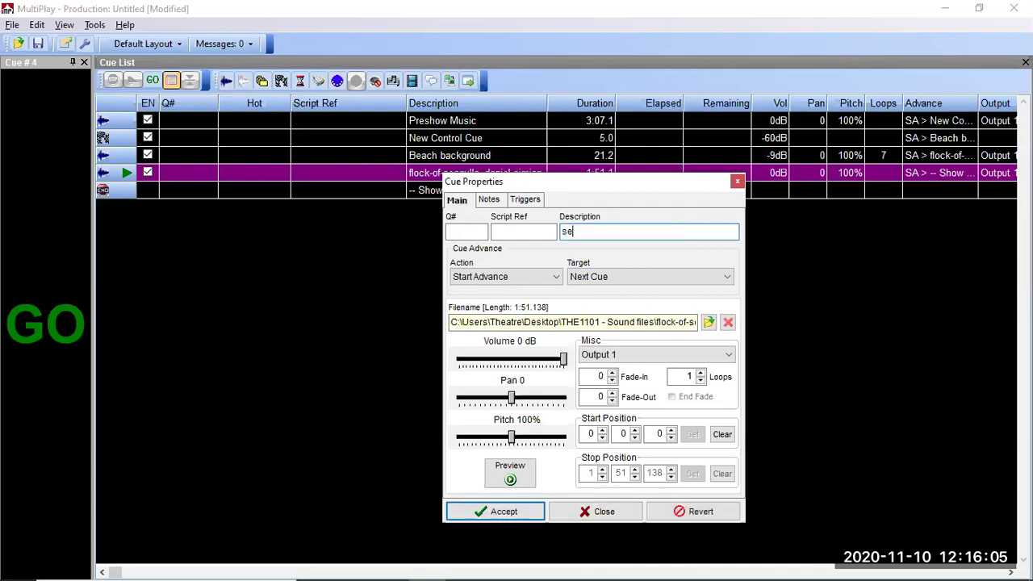
{"action": "type", "text": "agulls"}
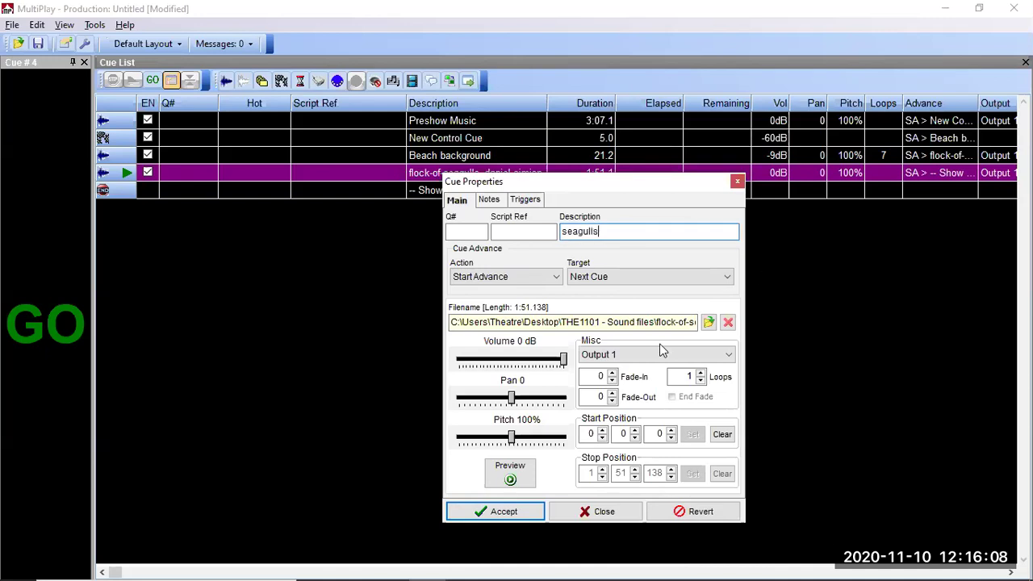
Give the seagulls cue a 2-second fade-in and save it.
{"action": "left_click", "coordinate": [598, 376]}
{"action": "type", "text": "2"}
{"action": "left_click", "coordinate": [507, 513]}
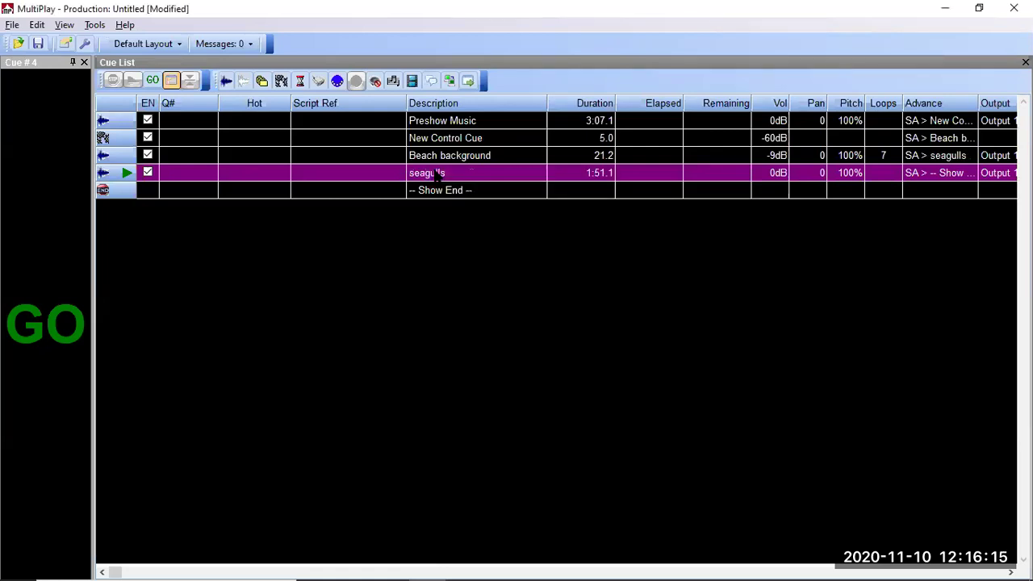
While previewing, lower the seagulls volume to -39 dB and pan it to -29.
{"action": "right_click", "coordinate": [434, 169]}
{"action": "left_click", "coordinate": [482, 269]}
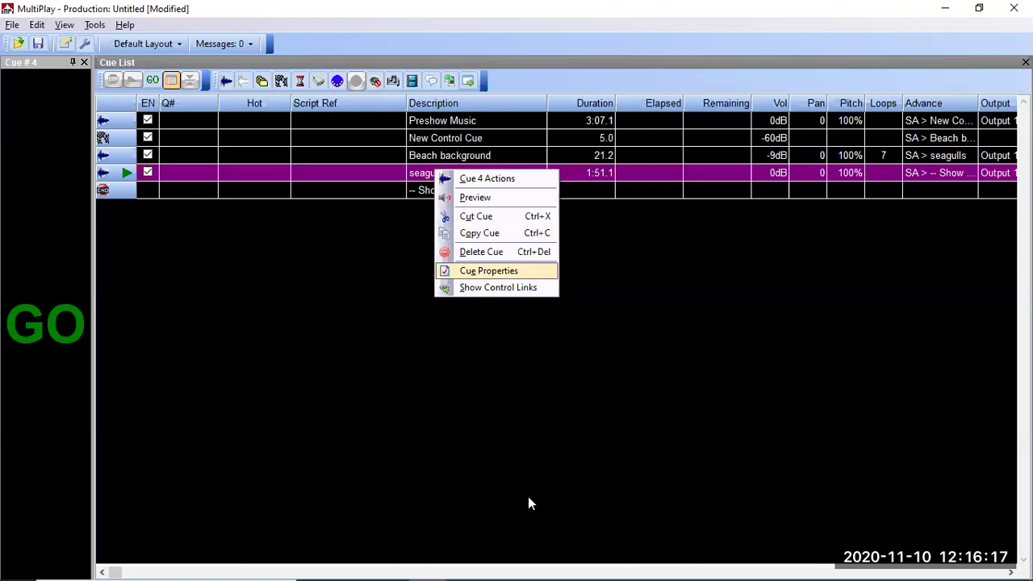
{"action": "left_click", "coordinate": [510, 473]}
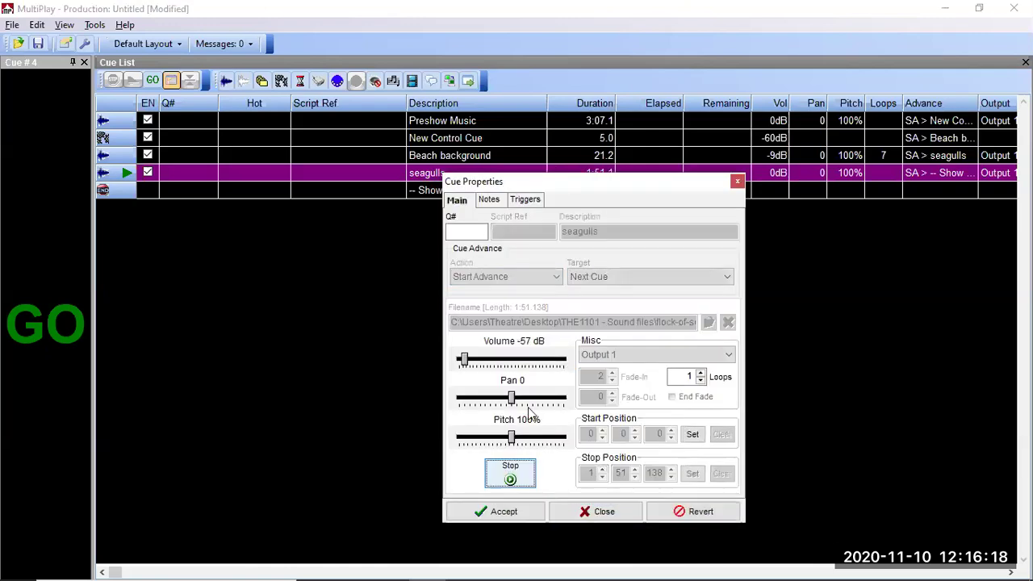
{"action": "left_click", "coordinate": [538, 365]}
{"action": "left_click_drag", "start_coordinate": [538, 365], "coordinate": [496, 365]}
{"action": "left_click_drag", "start_coordinate": [512, 399], "coordinate": [494, 401]}
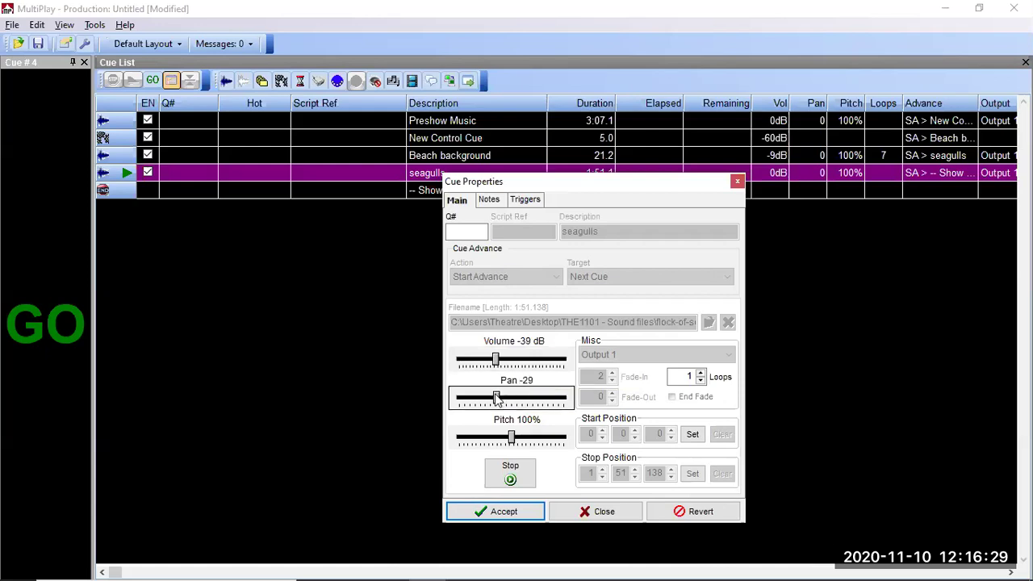
{"action": "left_click", "coordinate": [515, 513]}
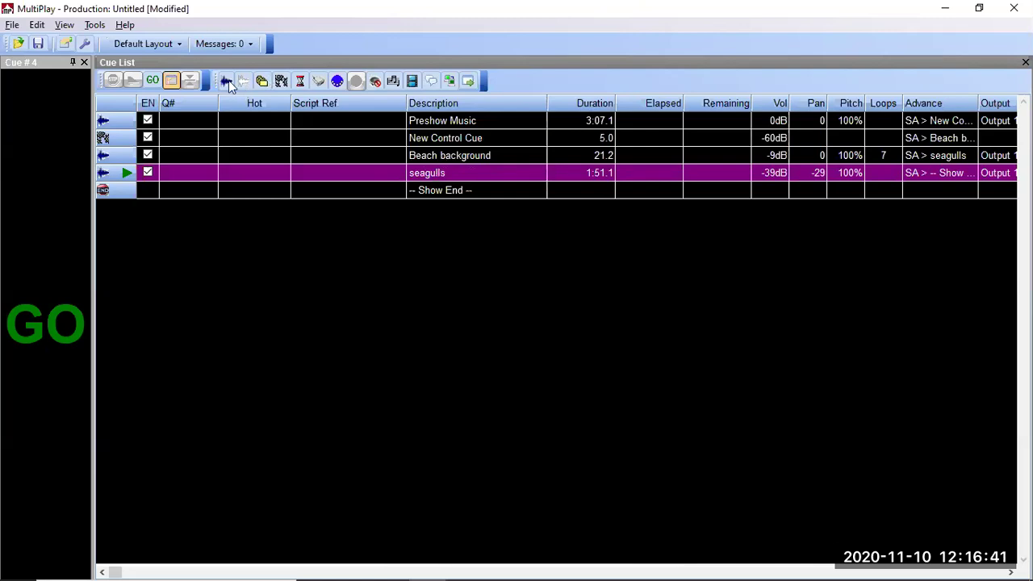
{"action": "double_click", "coordinate": [419, 270]}
Add the Kids Laughing sound as a cue and describe it as 'Kids'.
{"action": "left_click", "coordinate": [426, 266]}
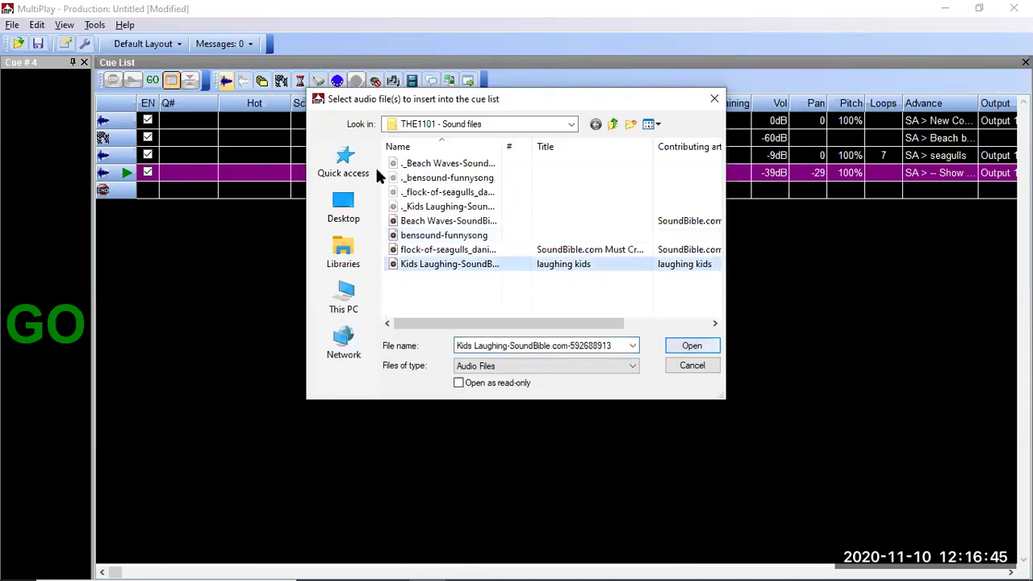
{"action": "key", "text": "Return"}
{"action": "right_click", "coordinate": [428, 192]}
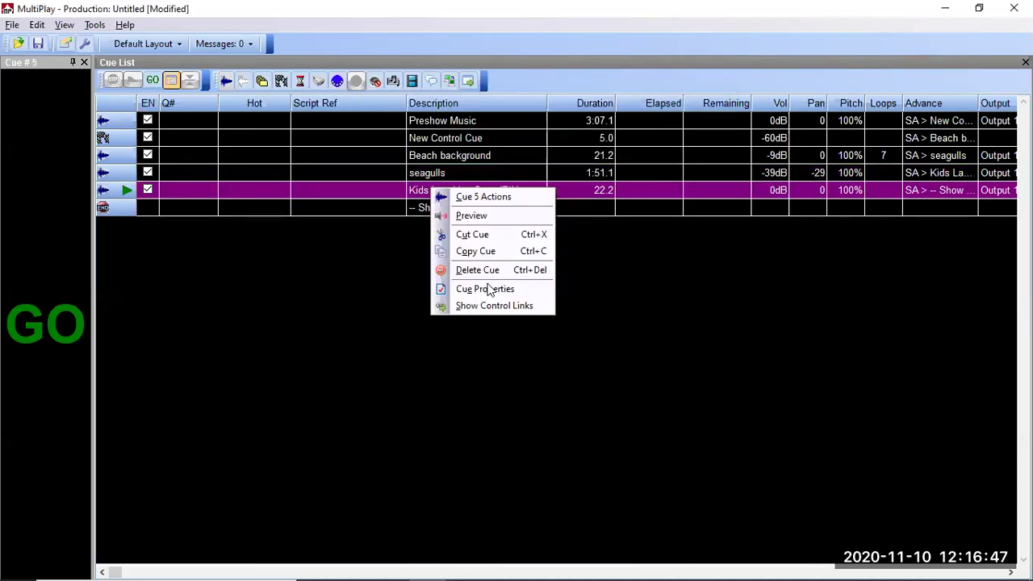
{"action": "left_click", "coordinate": [485, 288]}
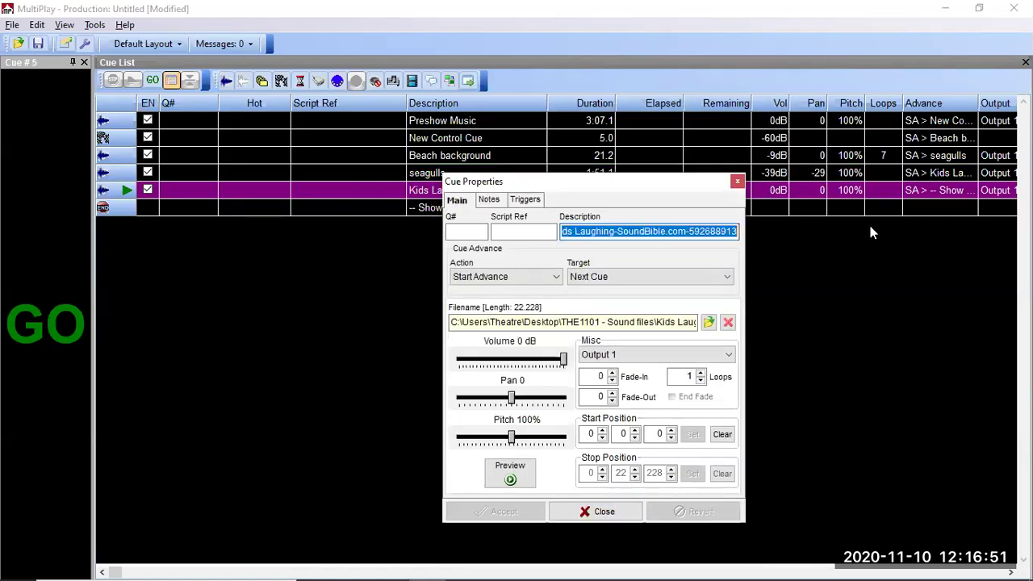
{"action": "type", "text": "Kids"}
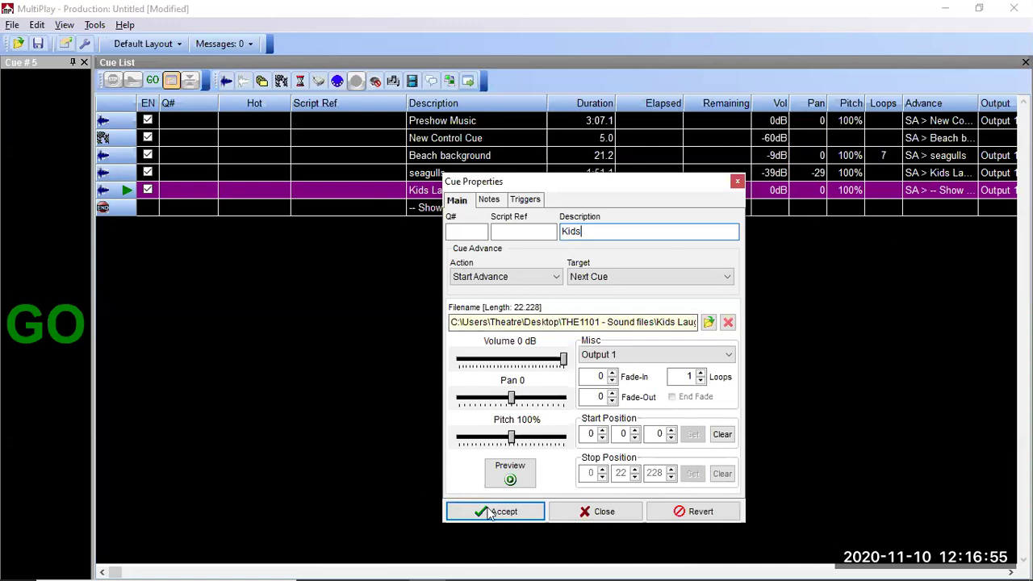
{"action": "key", "text": "Return"}
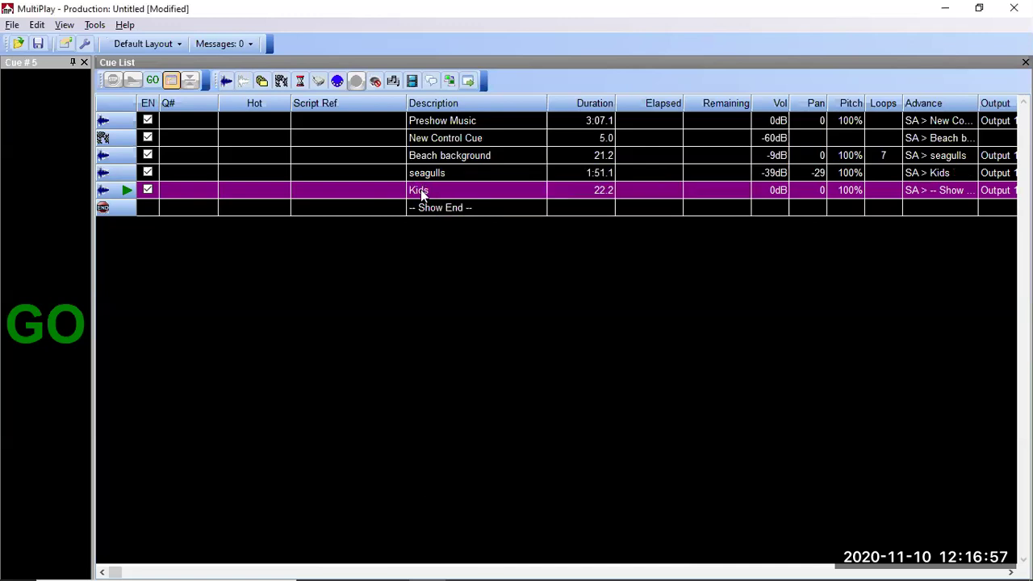
Preview the Kids cue, adjust its level, and pan it left to -23.
{"action": "right_click", "coordinate": [421, 189]}
{"action": "left_click", "coordinate": [480, 292]}
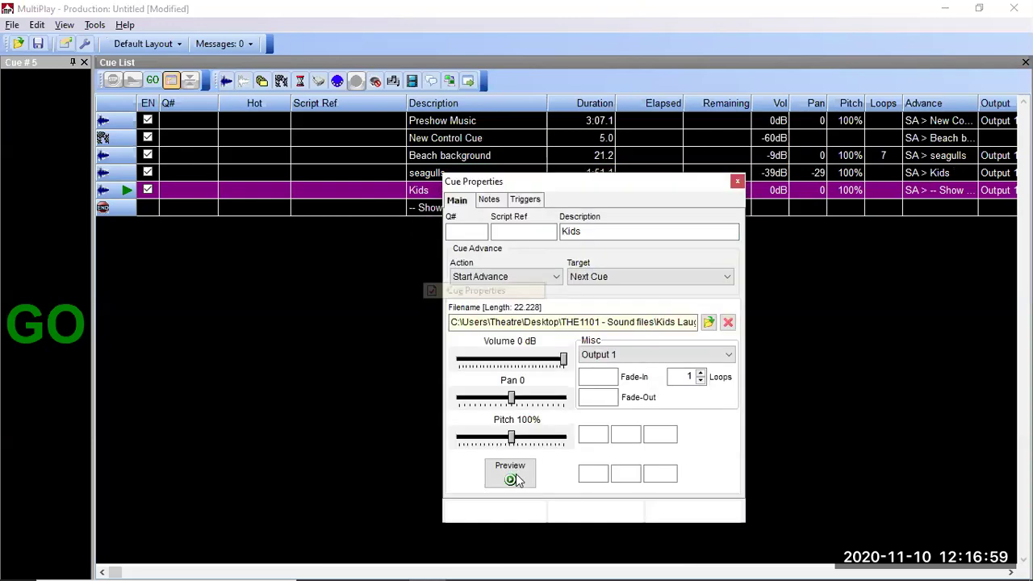
{"action": "left_click", "coordinate": [511, 477]}
{"action": "left_click_drag", "start_coordinate": [562, 359], "coordinate": [498, 399]}
{"action": "left_click", "coordinate": [530, 365]}
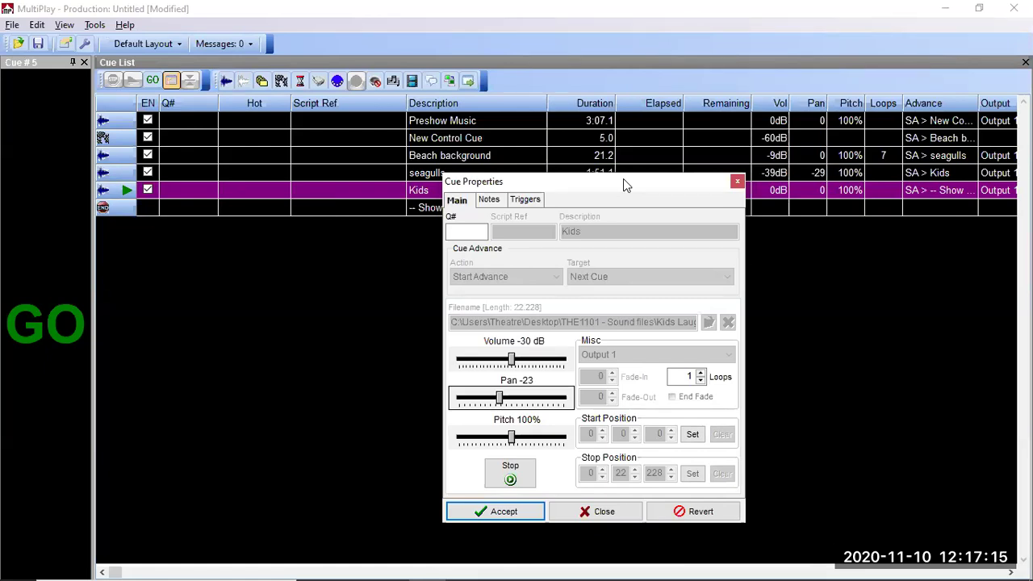
{"action": "left_click_drag", "start_coordinate": [624, 185], "coordinate": [604, 203]}
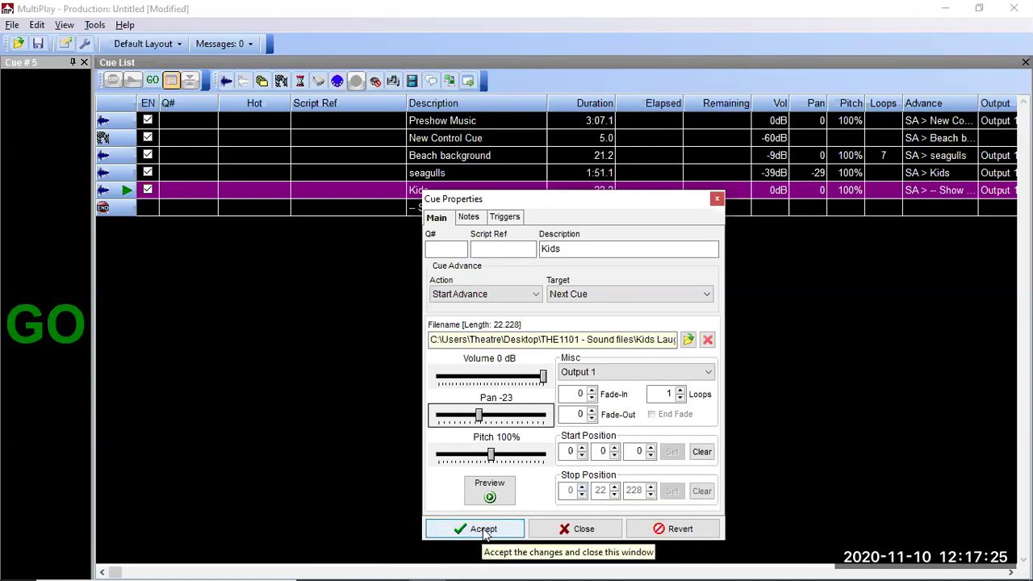
{"action": "key", "text": "Return"}
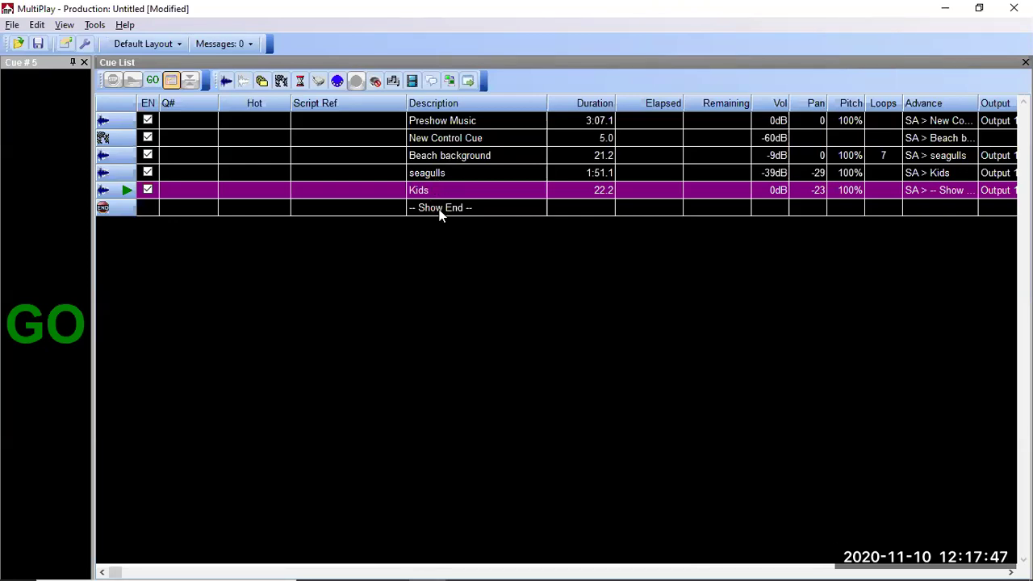
Insert a control cue after Kids and target it at Beach background.
{"action": "left_click", "coordinate": [283, 82]}
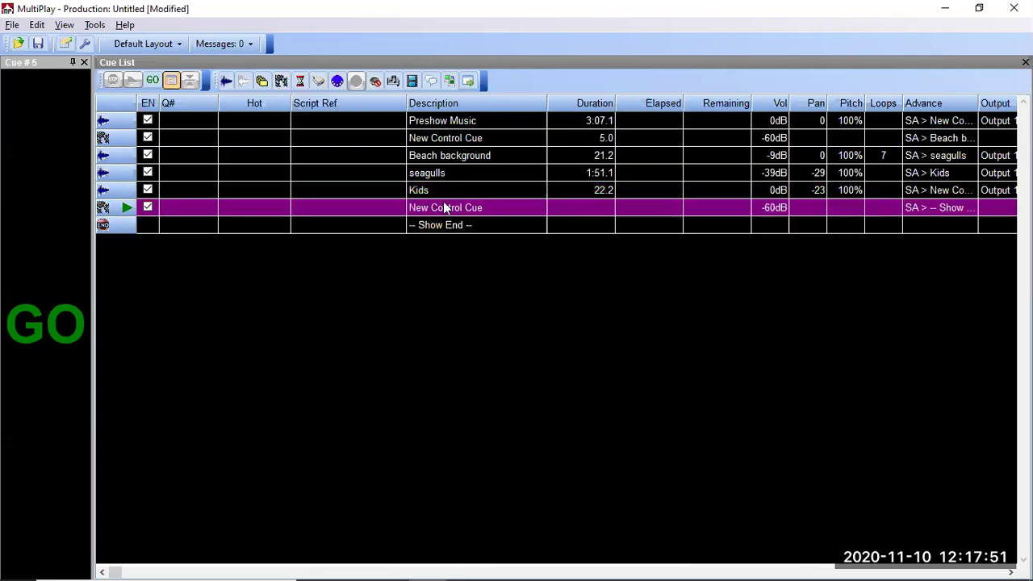
{"action": "mouse_move", "coordinate": [444, 205]}
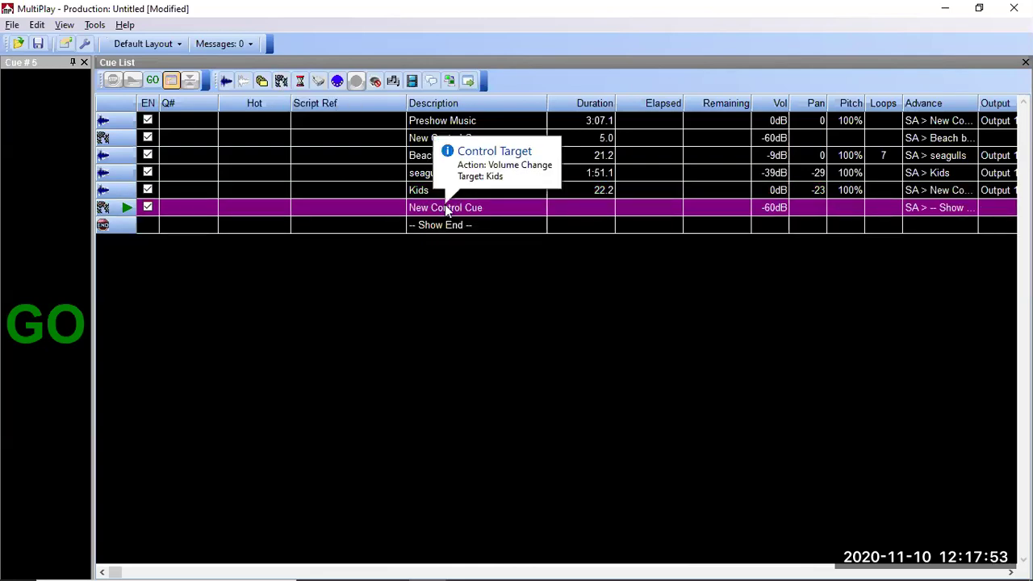
{"action": "right_click", "coordinate": [444, 206]}
{"action": "left_click", "coordinate": [509, 286]}
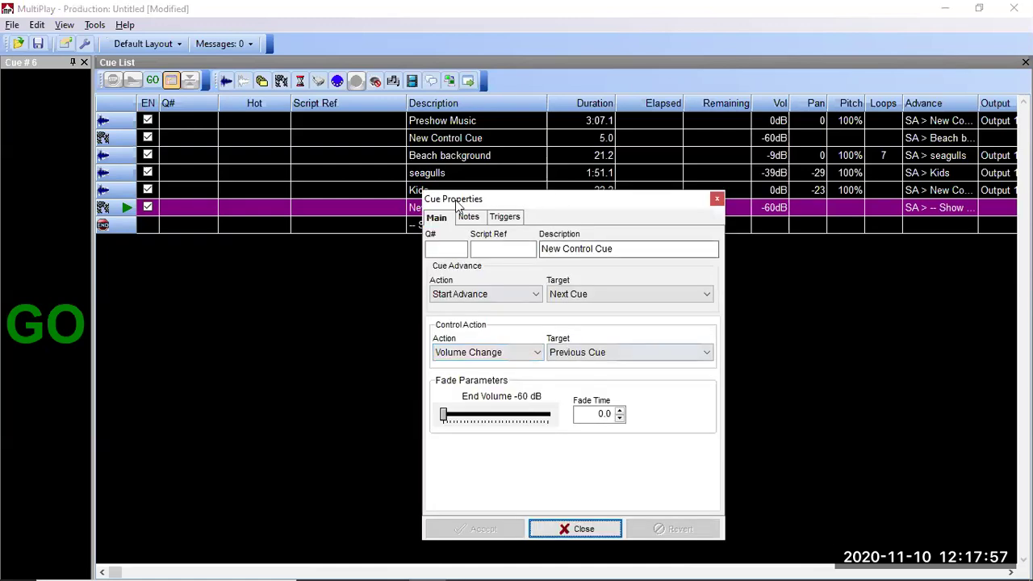
{"action": "left_click_drag", "start_coordinate": [456, 204], "coordinate": [630, 190]}
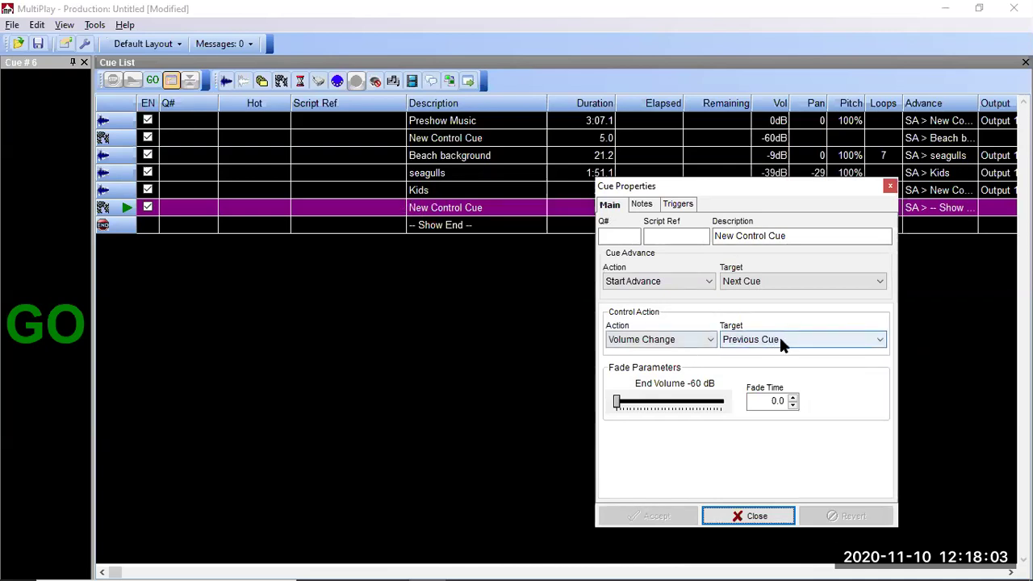
{"action": "left_click", "coordinate": [779, 339]}
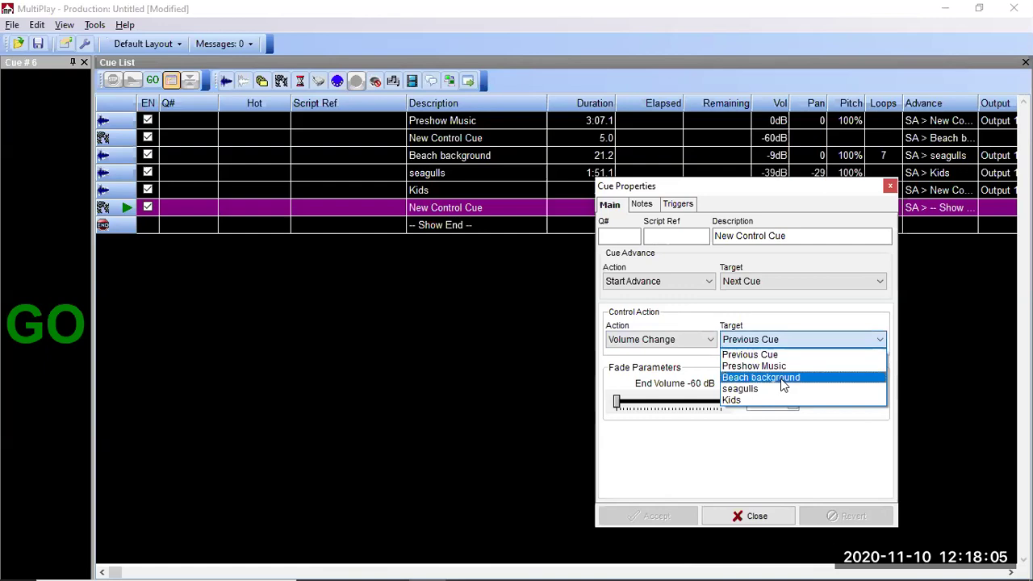
{"action": "left_click", "coordinate": [781, 386]}
Set the Beach background fade to 5.0 seconds at -60 dB and accept.
{"action": "key", "text": "Tab"}
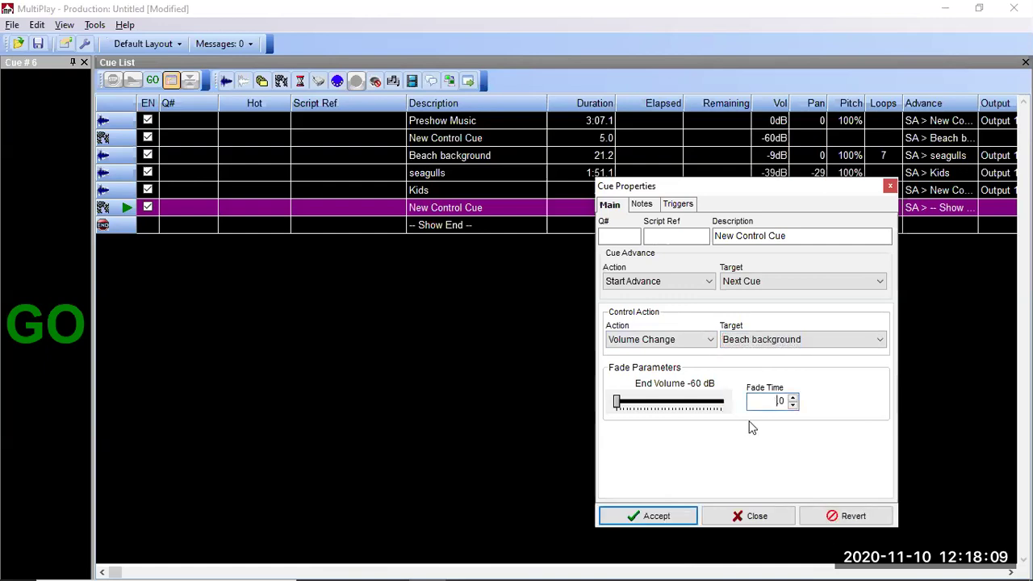
{"action": "type", "text": "5."}
{"action": "left_click", "coordinate": [635, 521]}
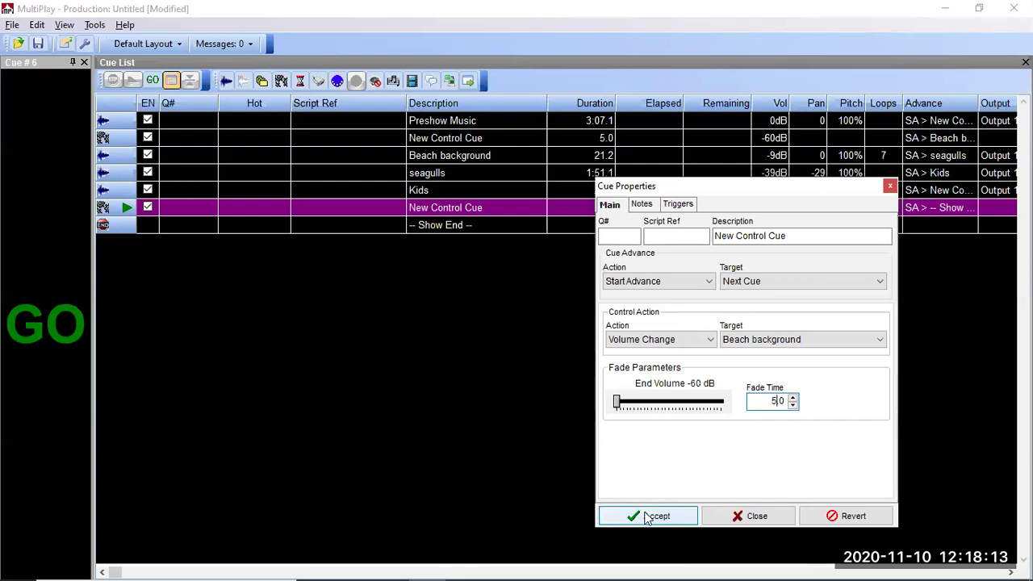
{"action": "key", "text": "Escape"}
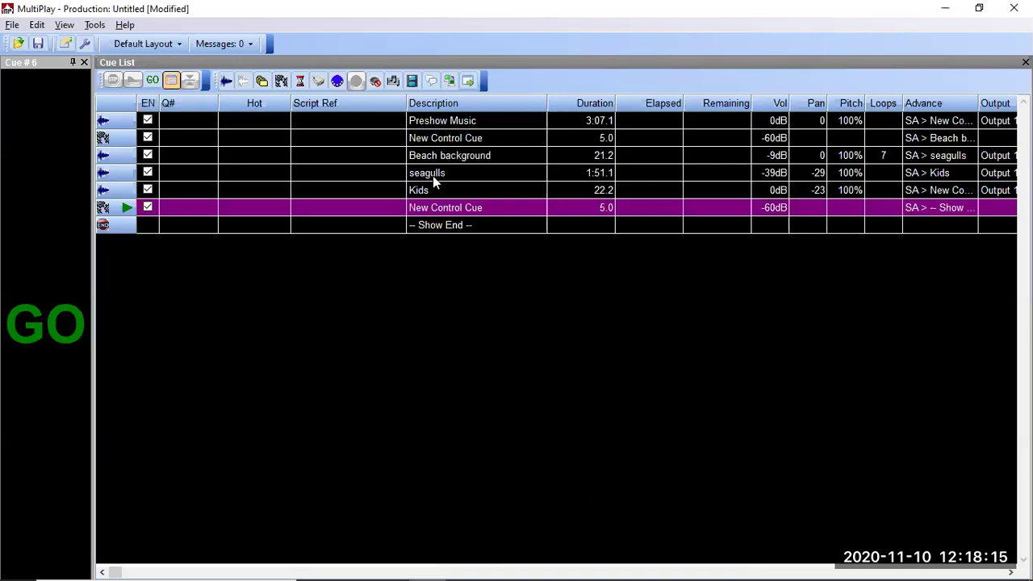
{"action": "left_click", "coordinate": [282, 80]}
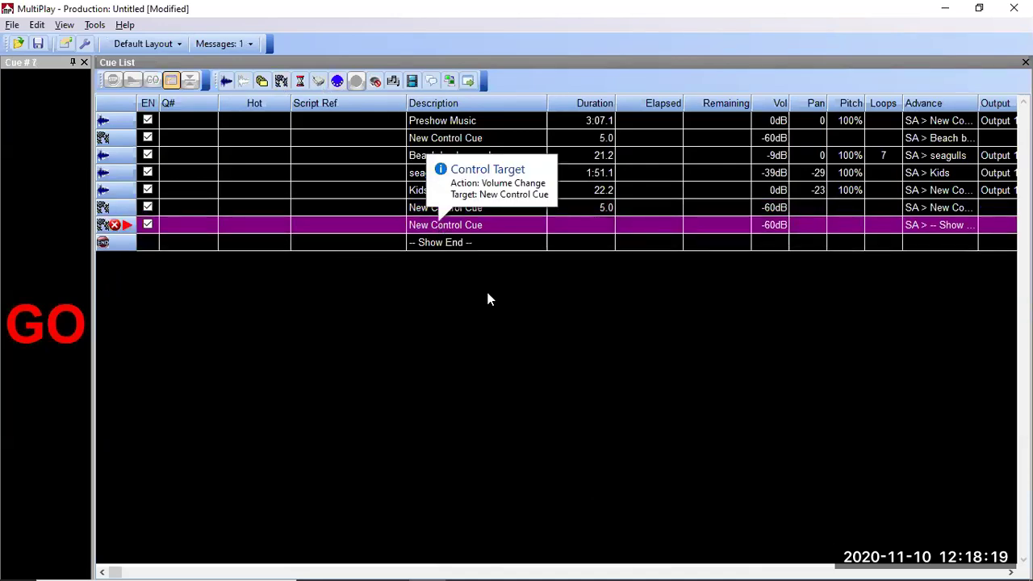
Point the second control cue's -60 dB Volume Change at the seagulls cue.
{"action": "right_click", "coordinate": [440, 226]}
{"action": "left_click", "coordinate": [488, 304]}
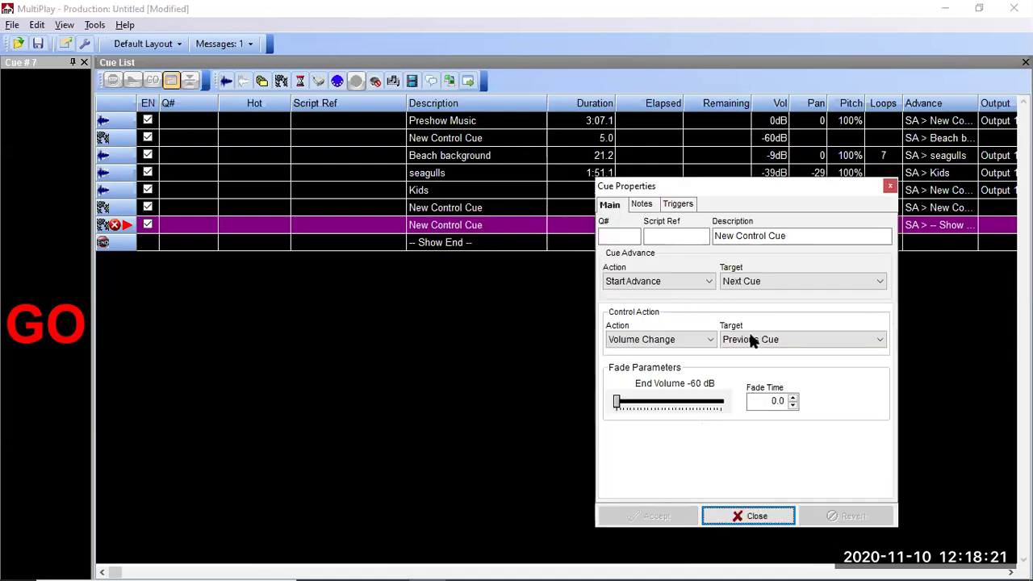
{"action": "left_click", "coordinate": [749, 338]}
{"action": "left_click", "coordinate": [769, 389]}
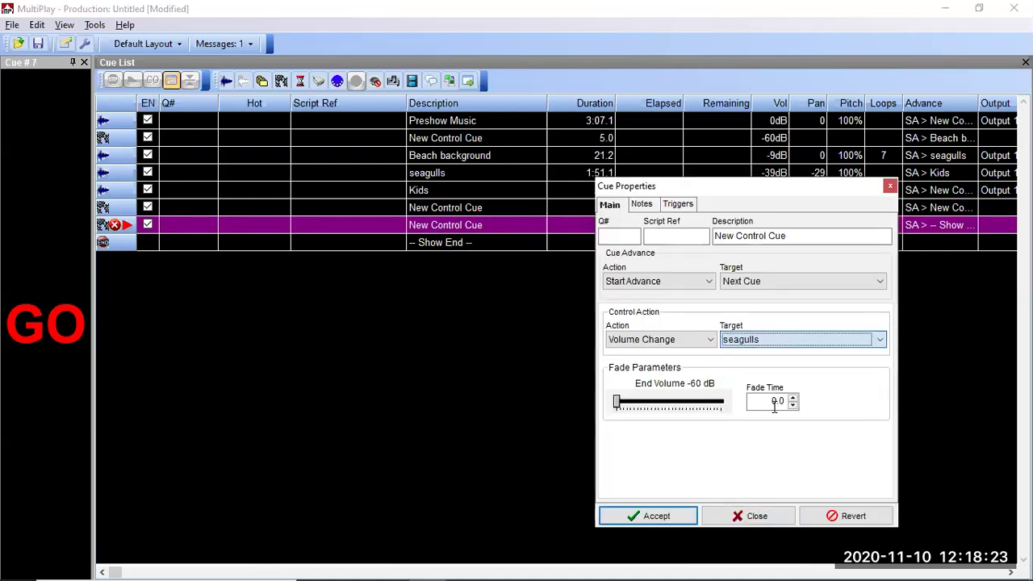